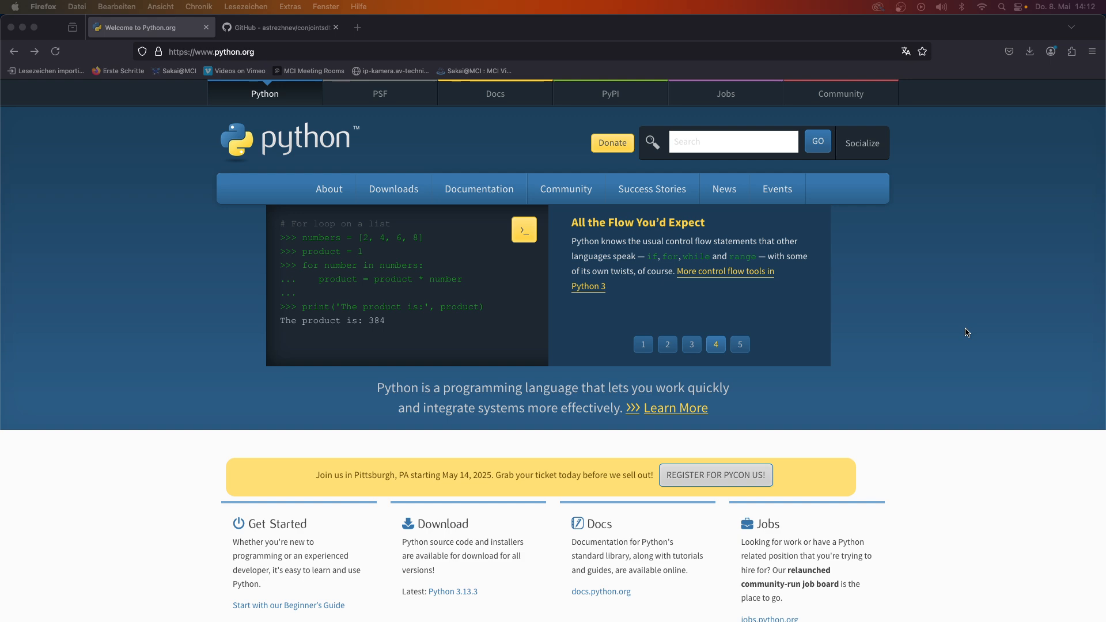
- Download the conjointSDT.py file from the conjointsdt GitHub repository
click(292, 29)
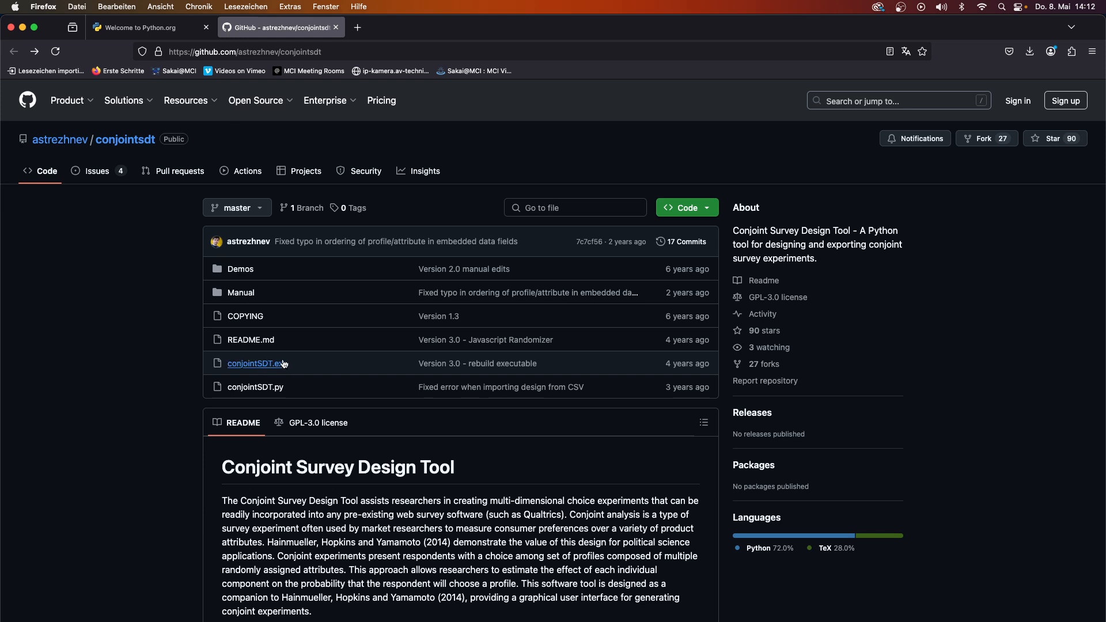
right_click(264, 393)
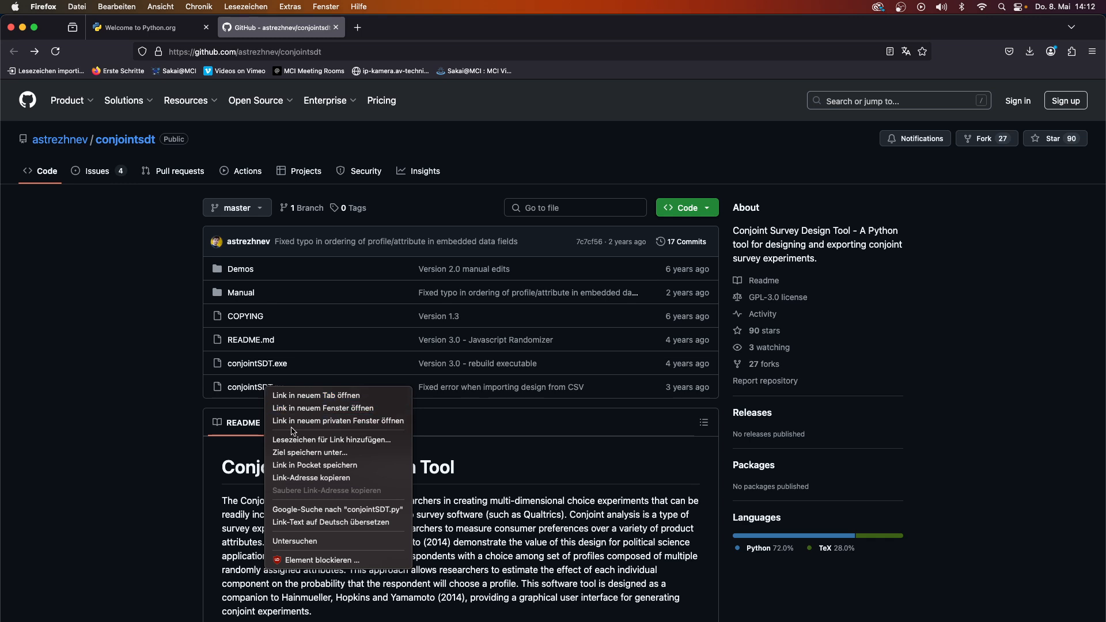
click(172, 401)
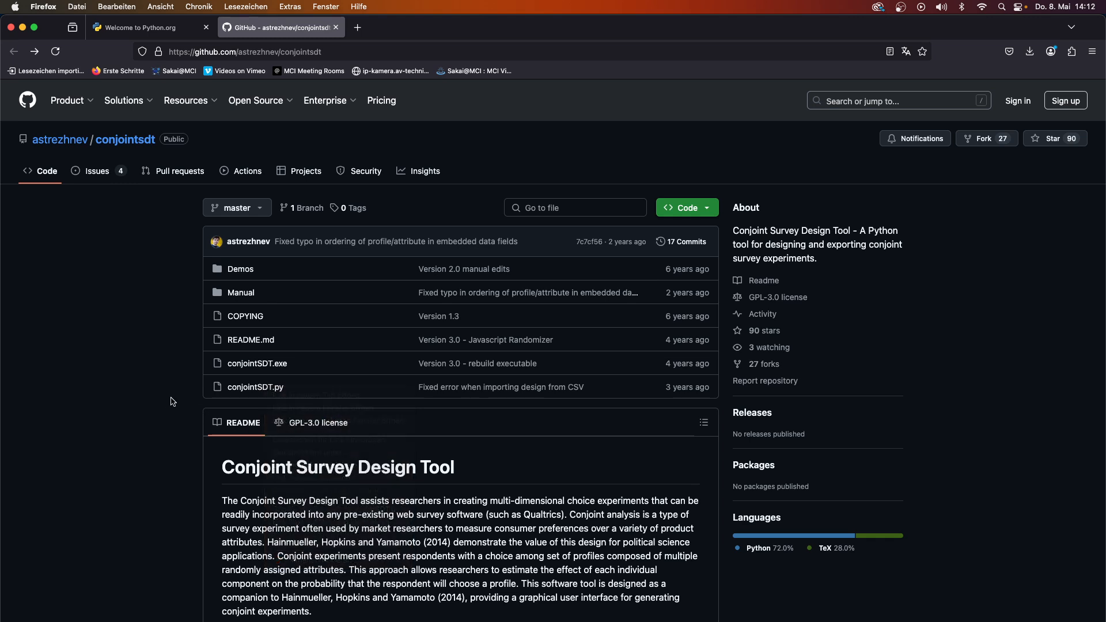
click(253, 394)
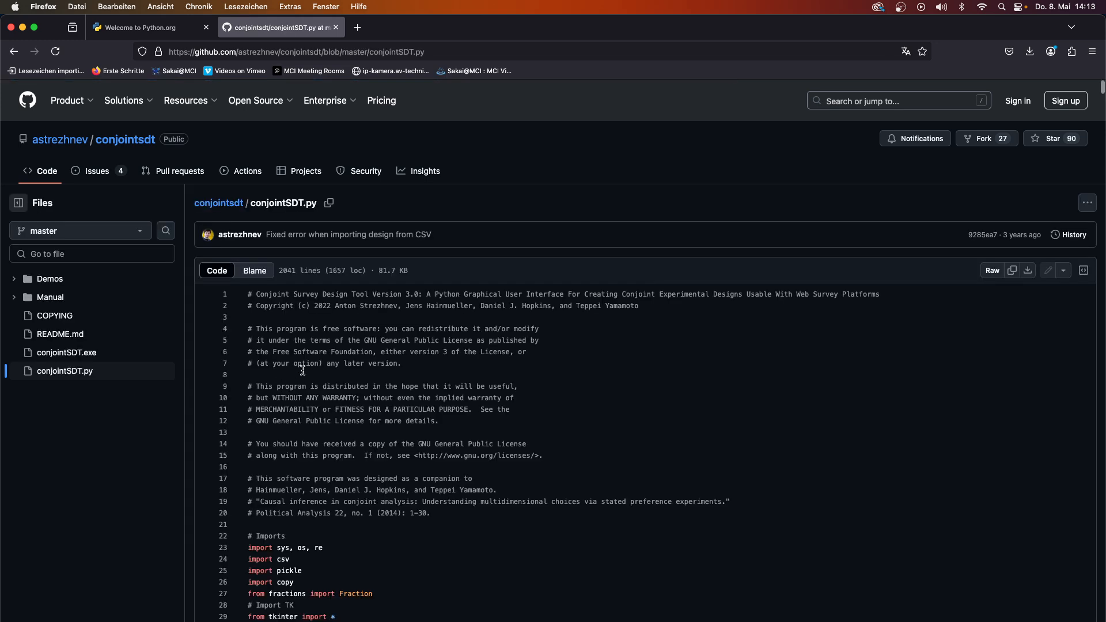
click(1085, 205)
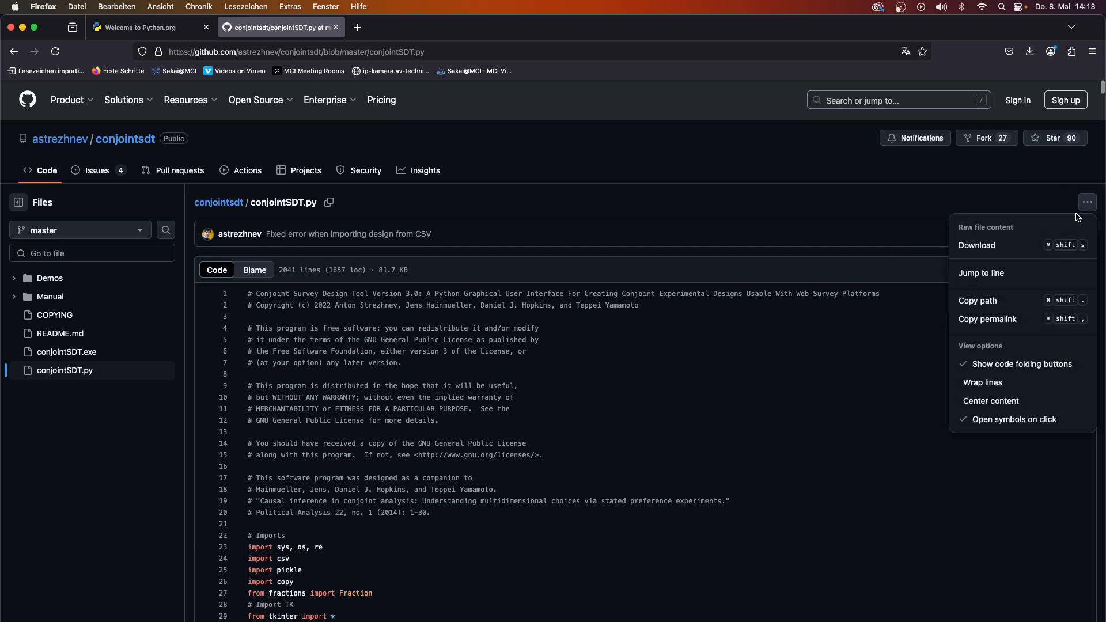
click(982, 245)
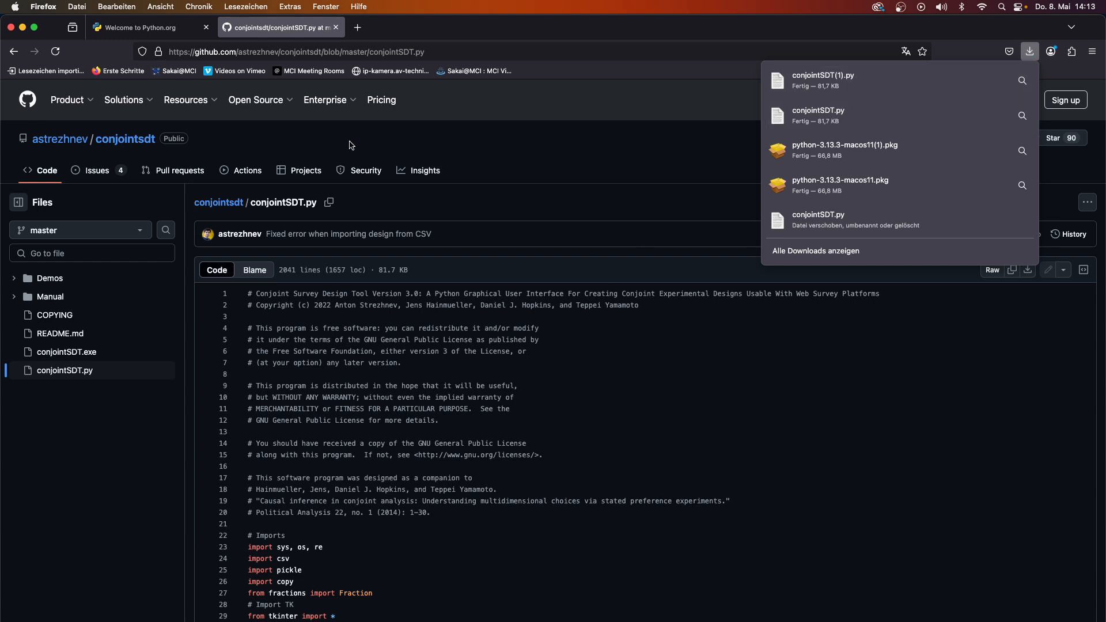
- Open the list of Python releases for macOS on the python.org site
click(164, 36)
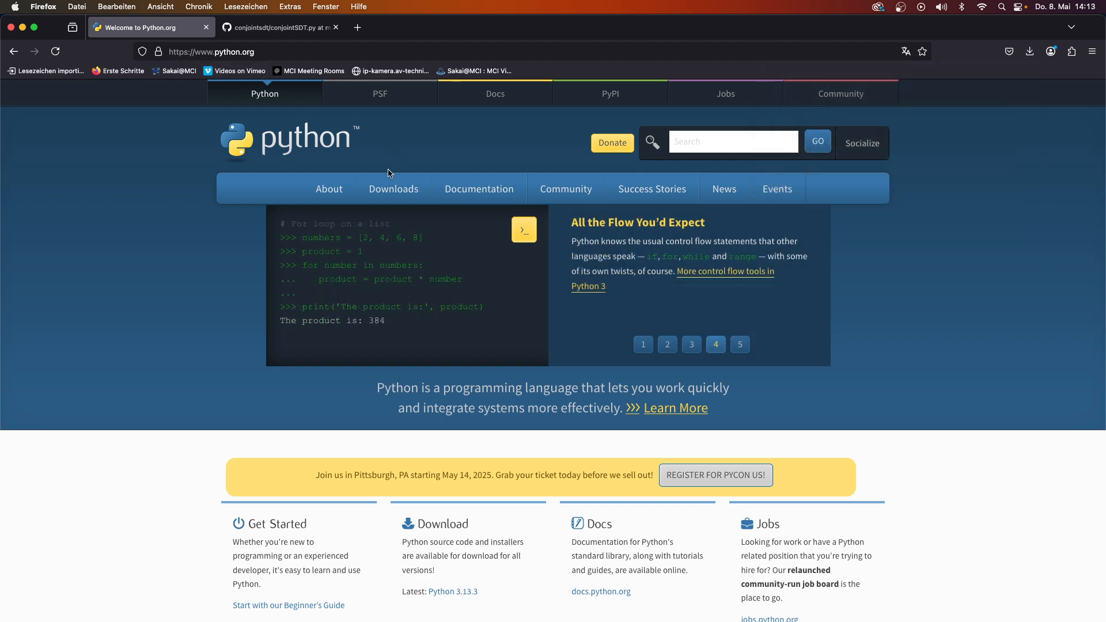
mouse_move(388, 189)
click(395, 287)
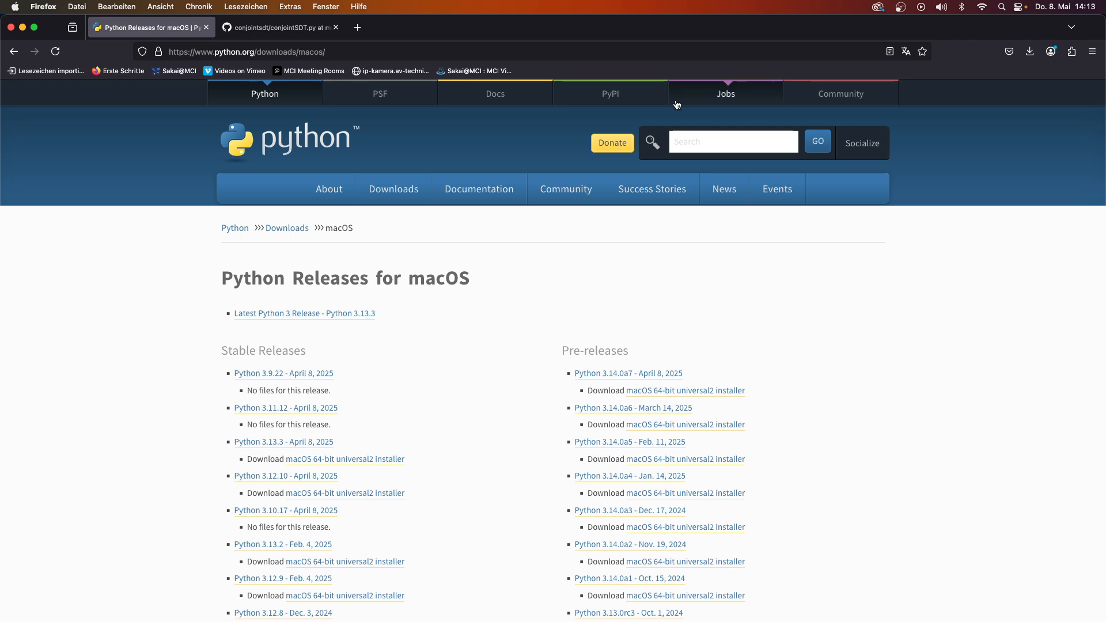
mouse_move(652, 189)
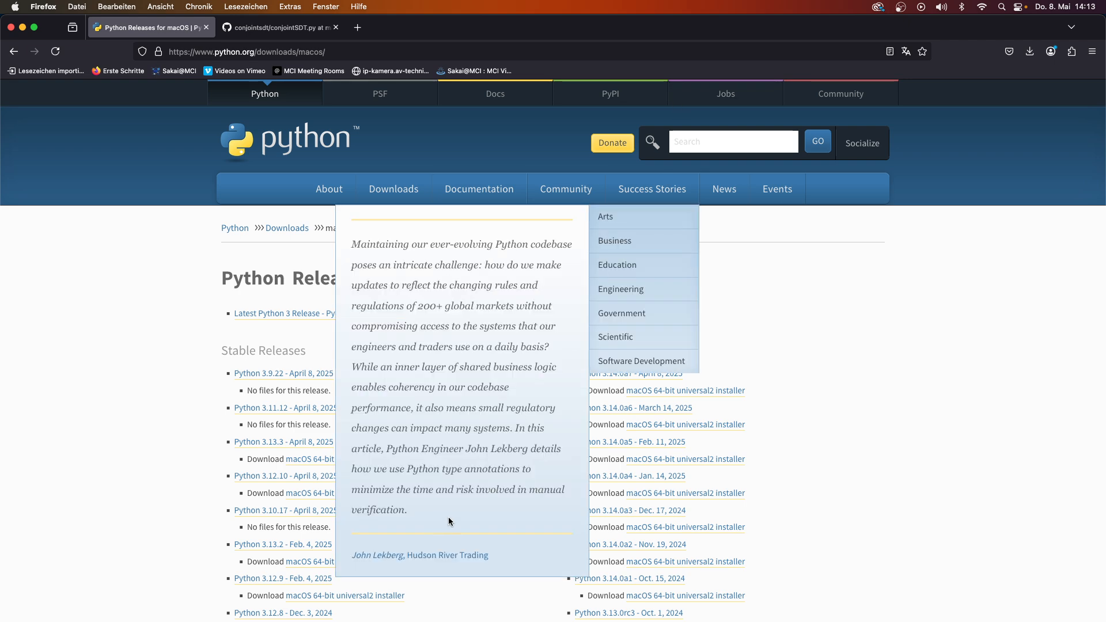
- Switch to the Finder window showing the Downloads folder
key(super+Tab)
key(super+Tab)
key(super+Tab)
key(super+Tab)
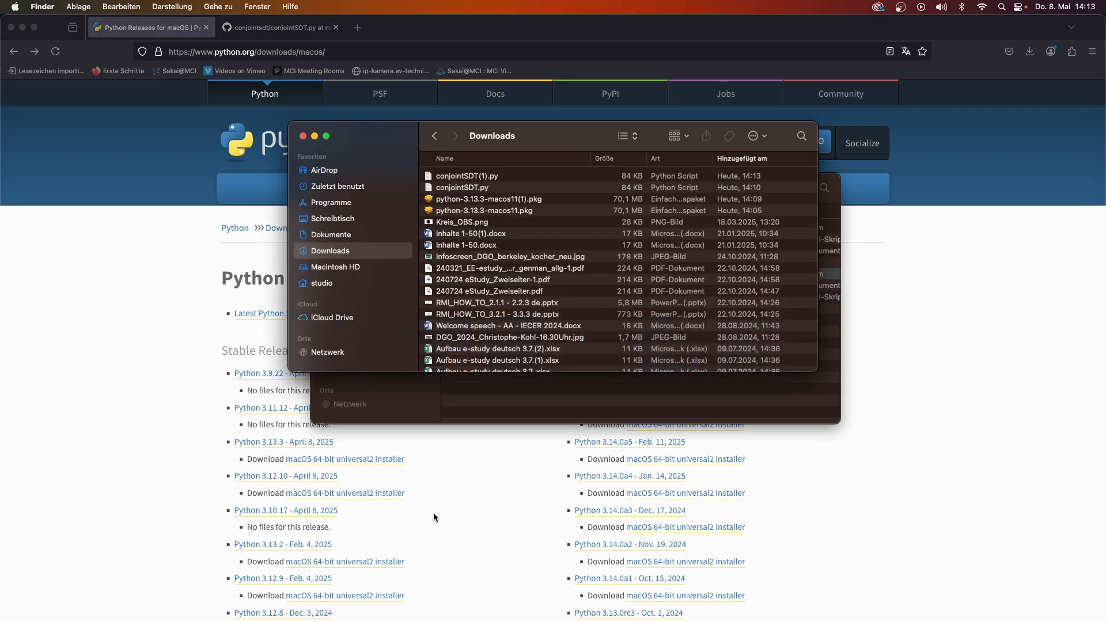
click(449, 189)
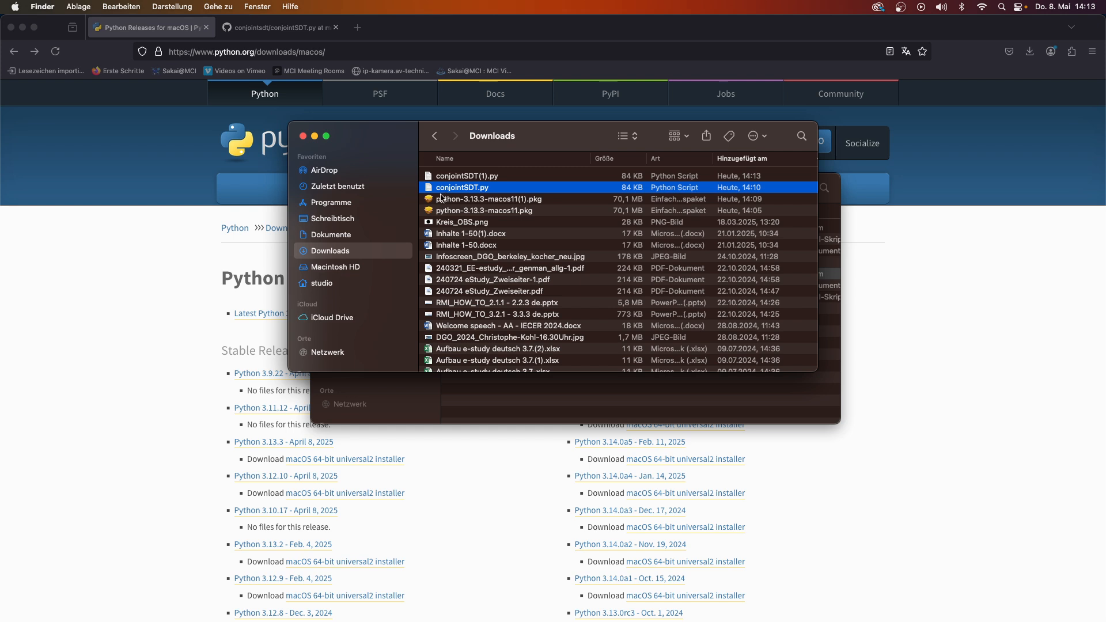
click(341, 219)
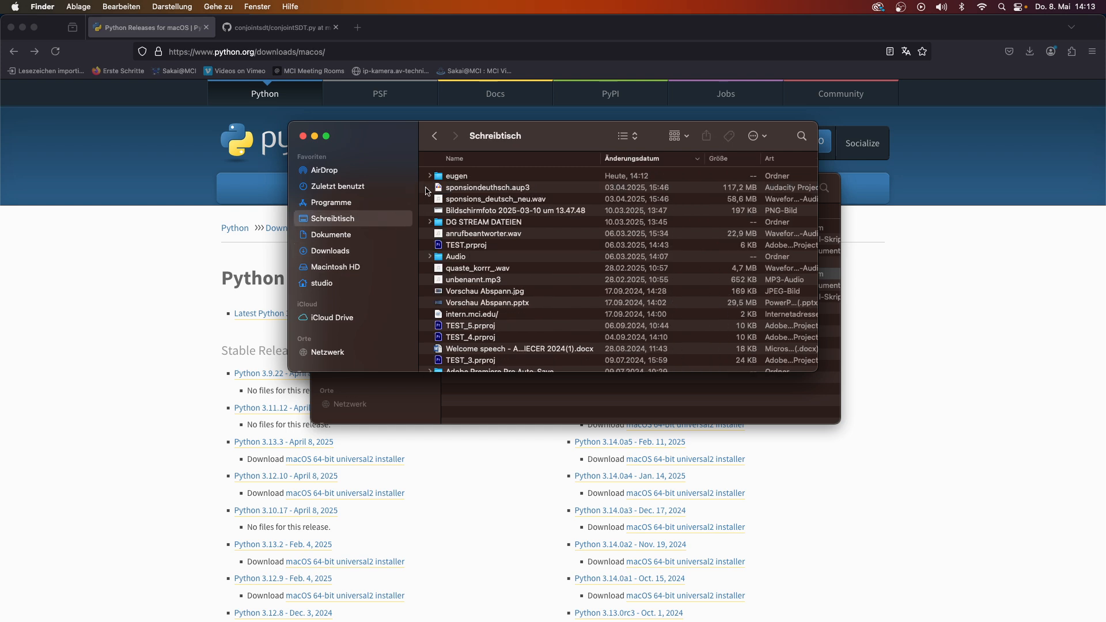
double_click(450, 178)
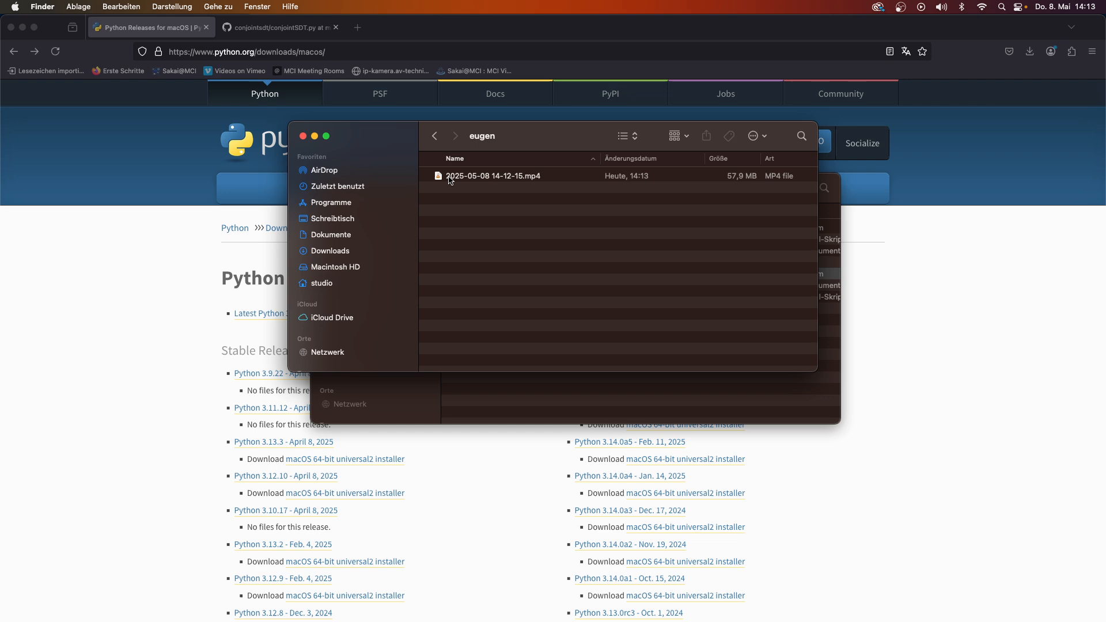
click(450, 179)
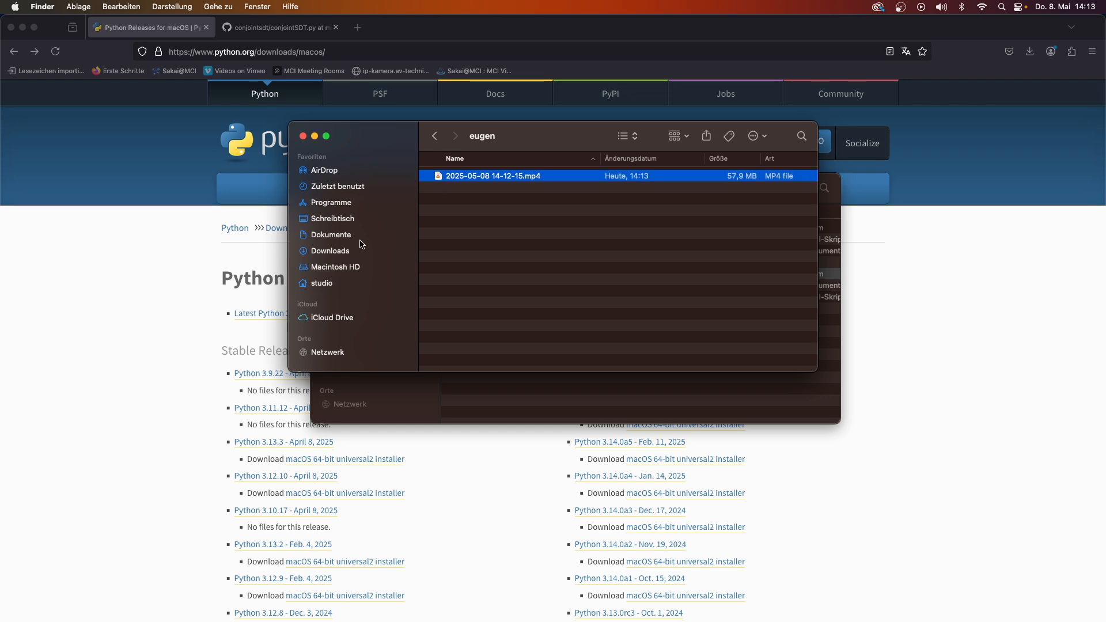
- Copy conjointSDT.py from Downloads into the desktop folder that holds the MP4 recording
click(331, 251)
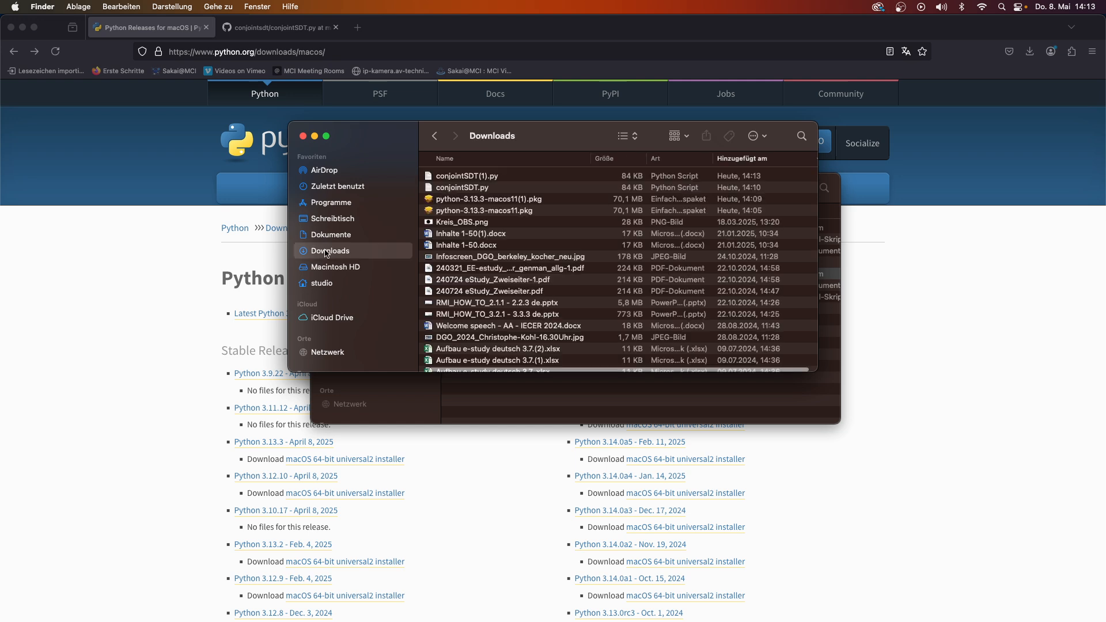
click(484, 189)
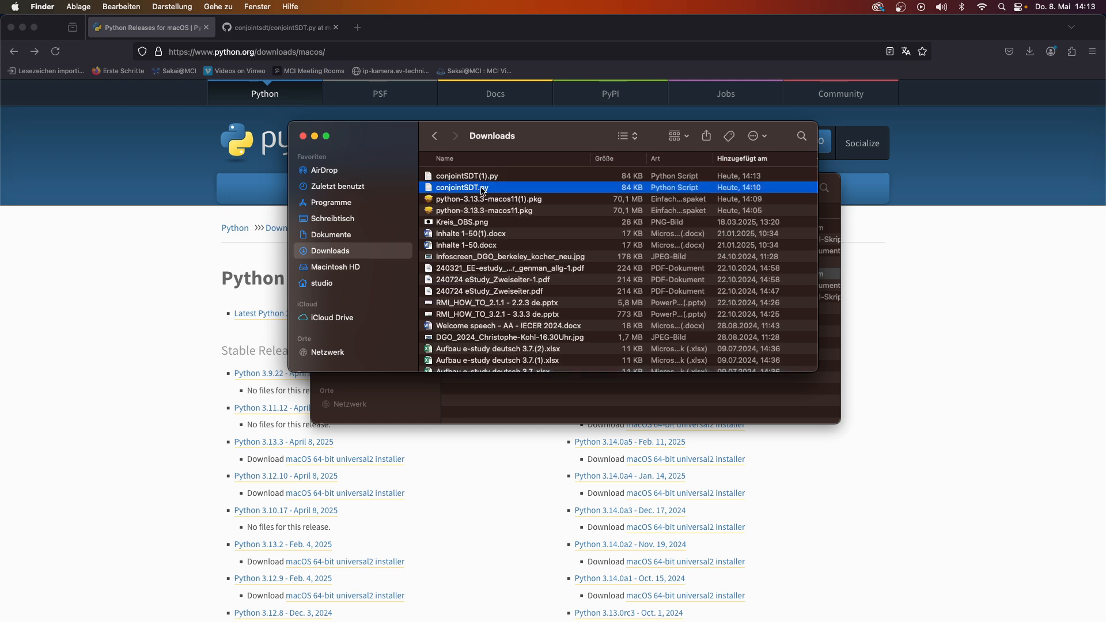
click(345, 217)
double_click(471, 176)
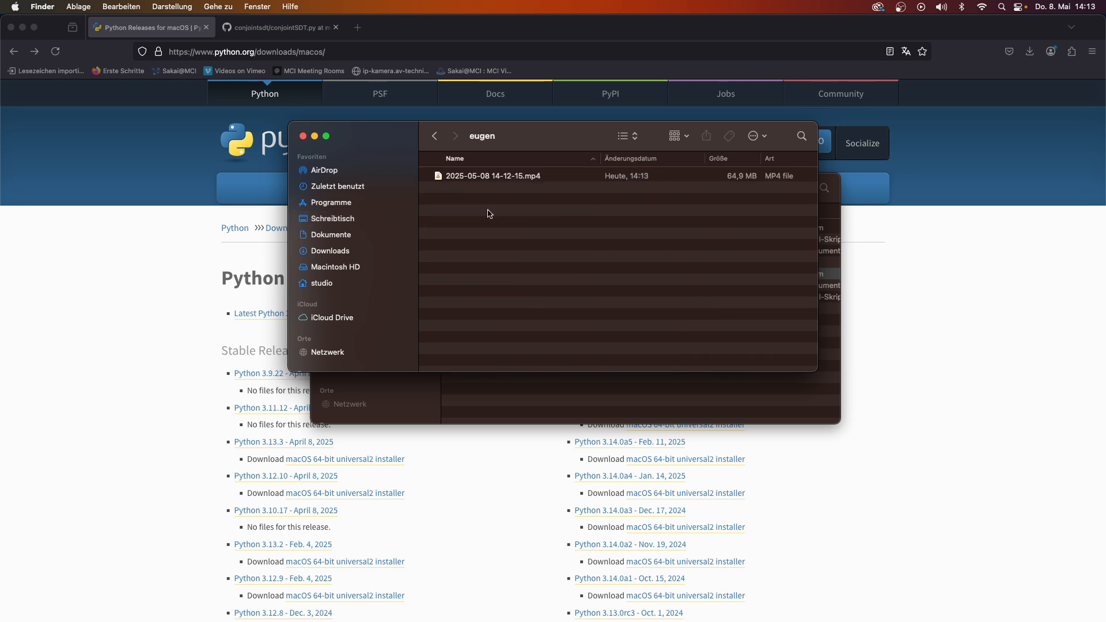
key(super+v)
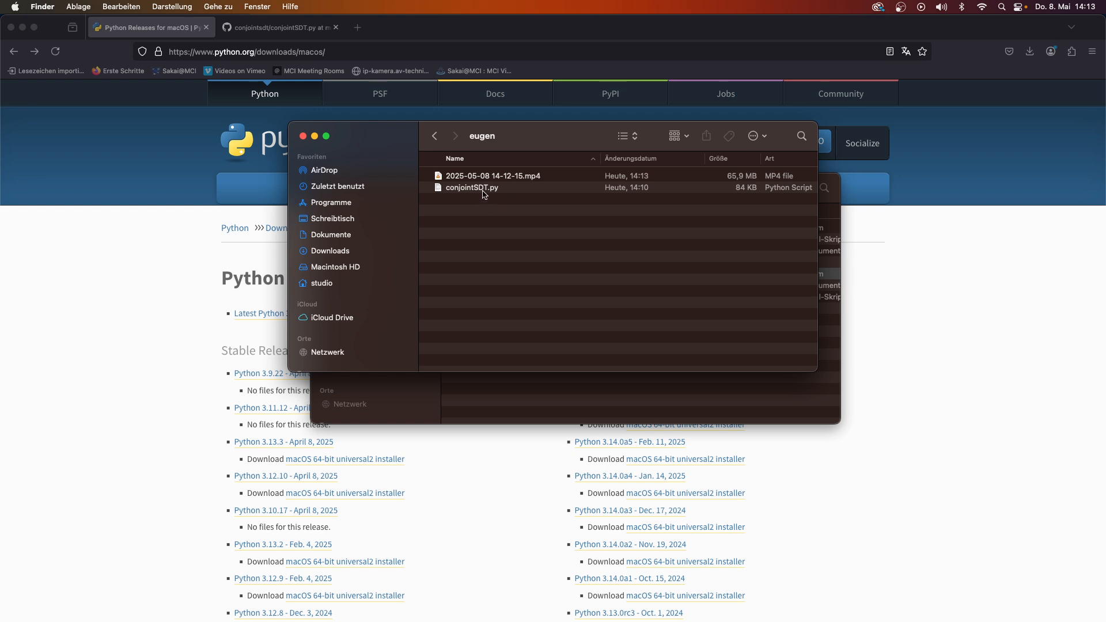
- Run the copied conjointSDT.py with Python Launcher and move the Conjoint Survey Design Tool window slightly inward from the screen corner
right_click(483, 194)
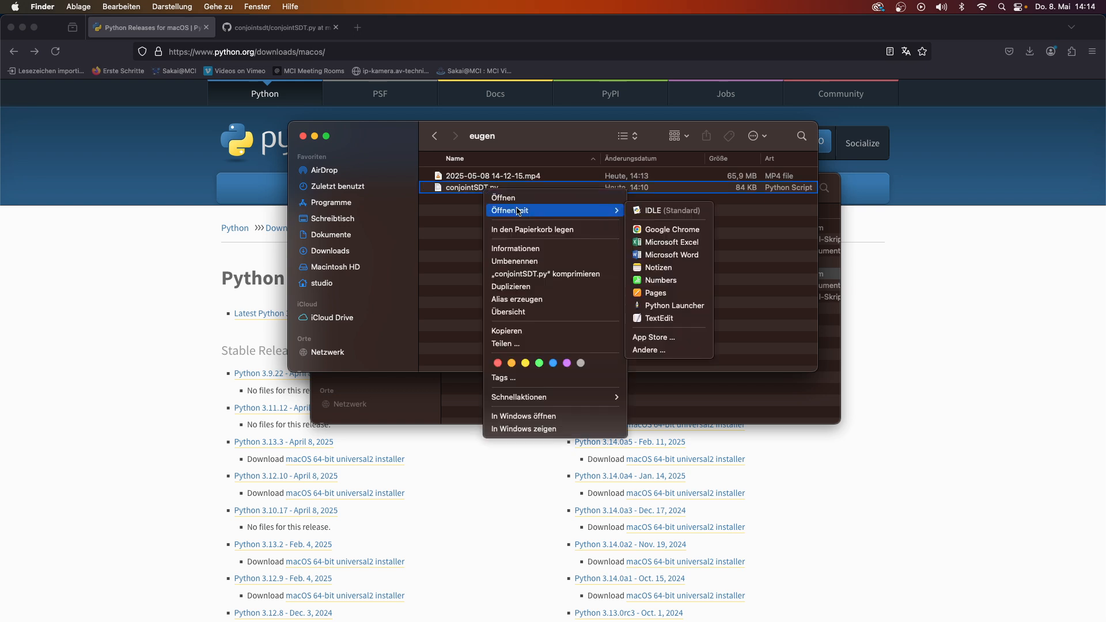
mouse_move(611, 213)
click(659, 307)
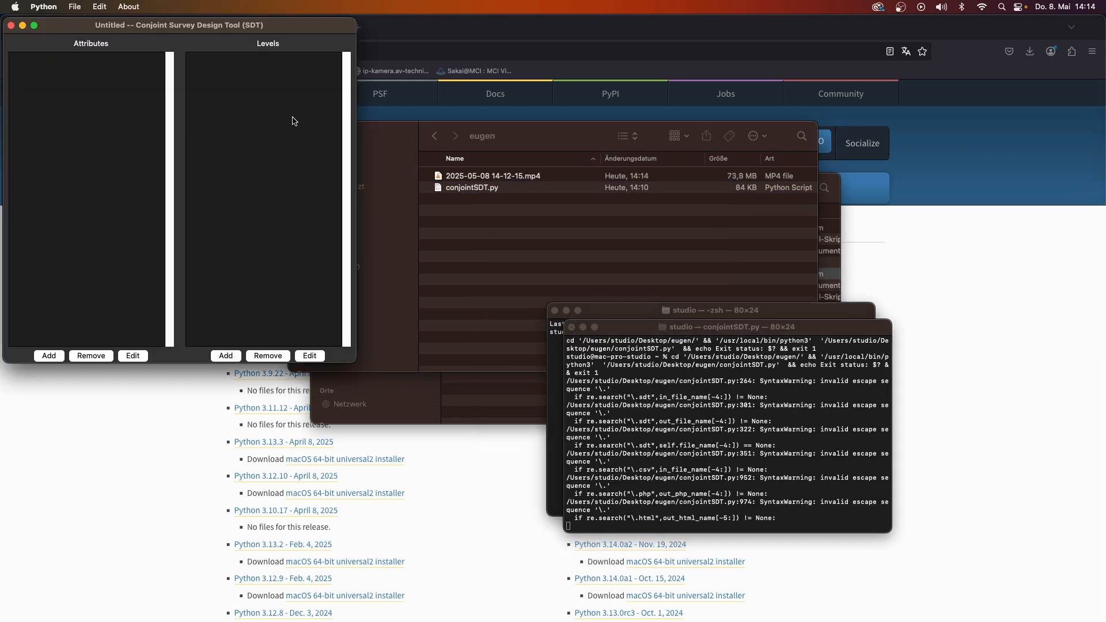
drag(224, 34, 271, 51)
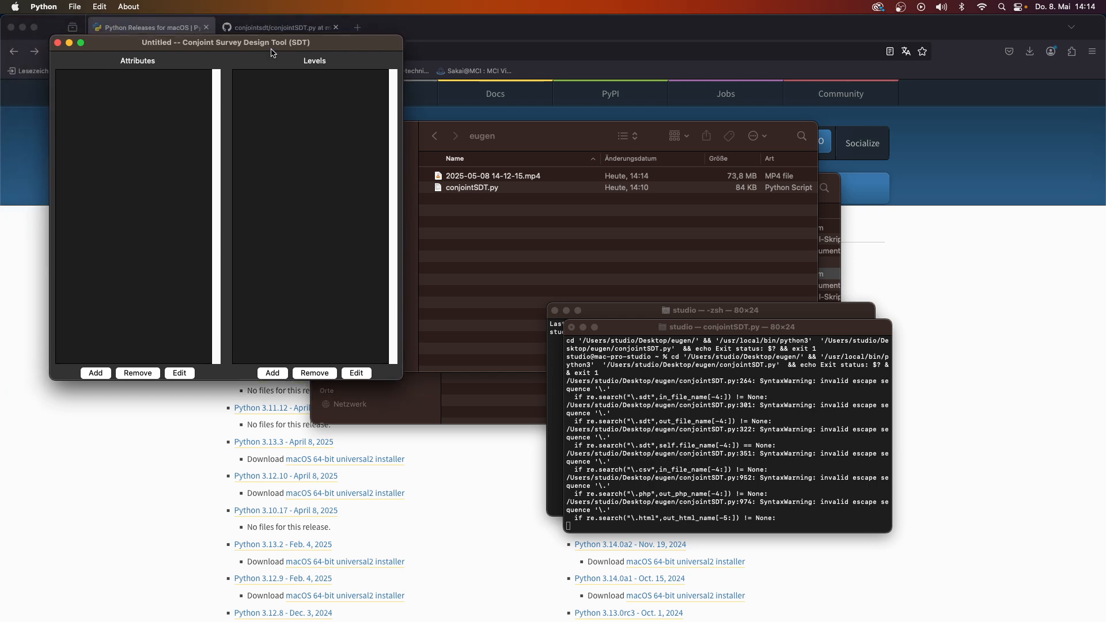
- Add an attribute named test and give it two levels, test1 and test2
click(100, 374)
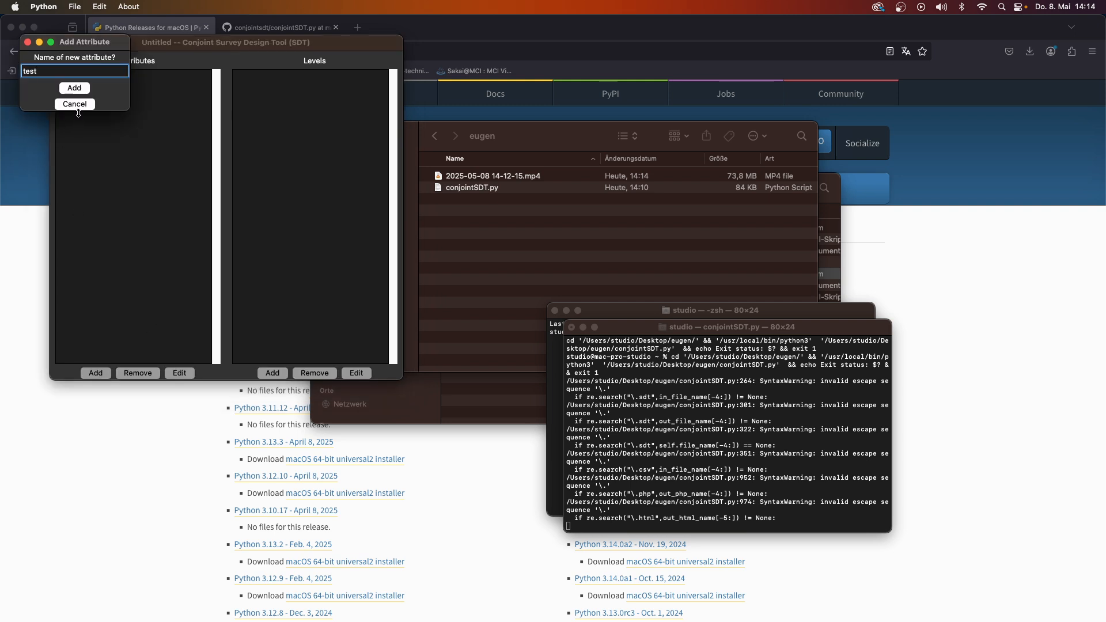
click(74, 87)
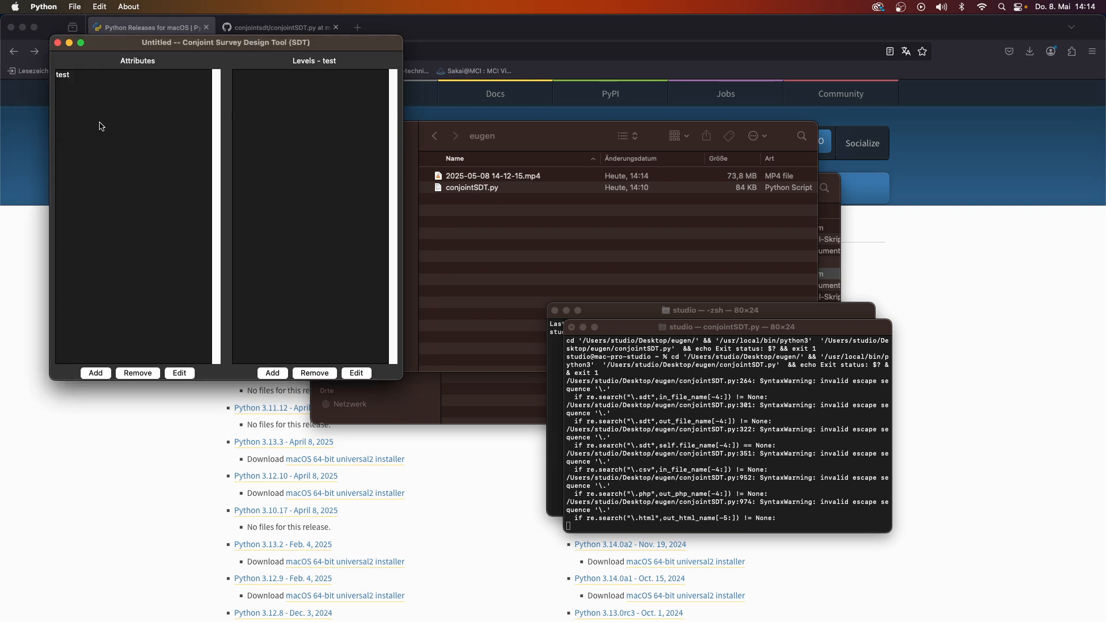
click(70, 77)
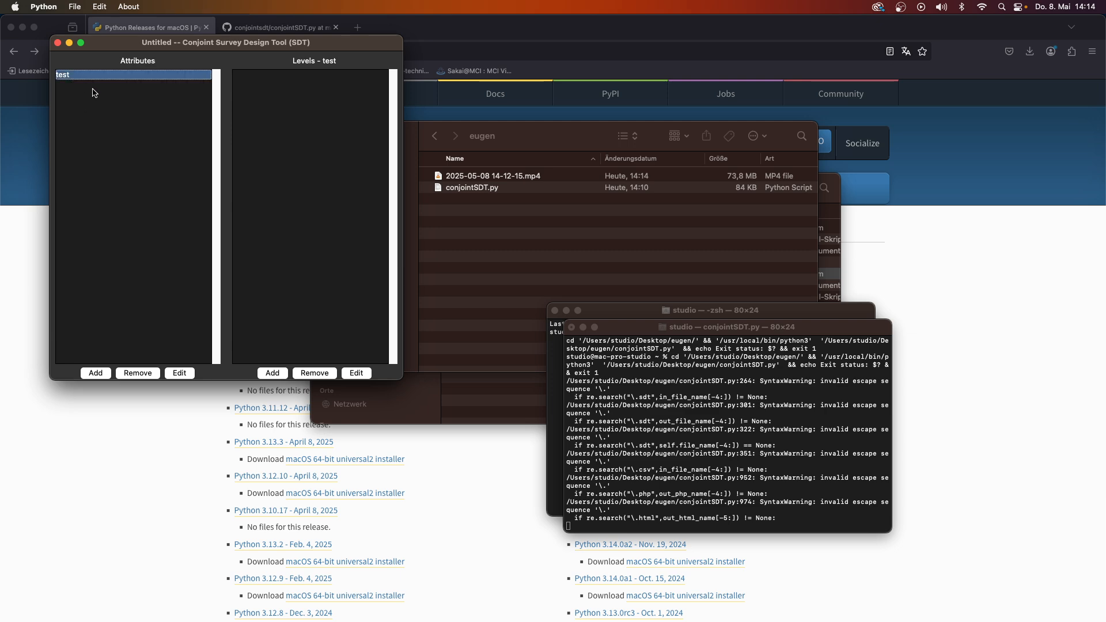
click(281, 375)
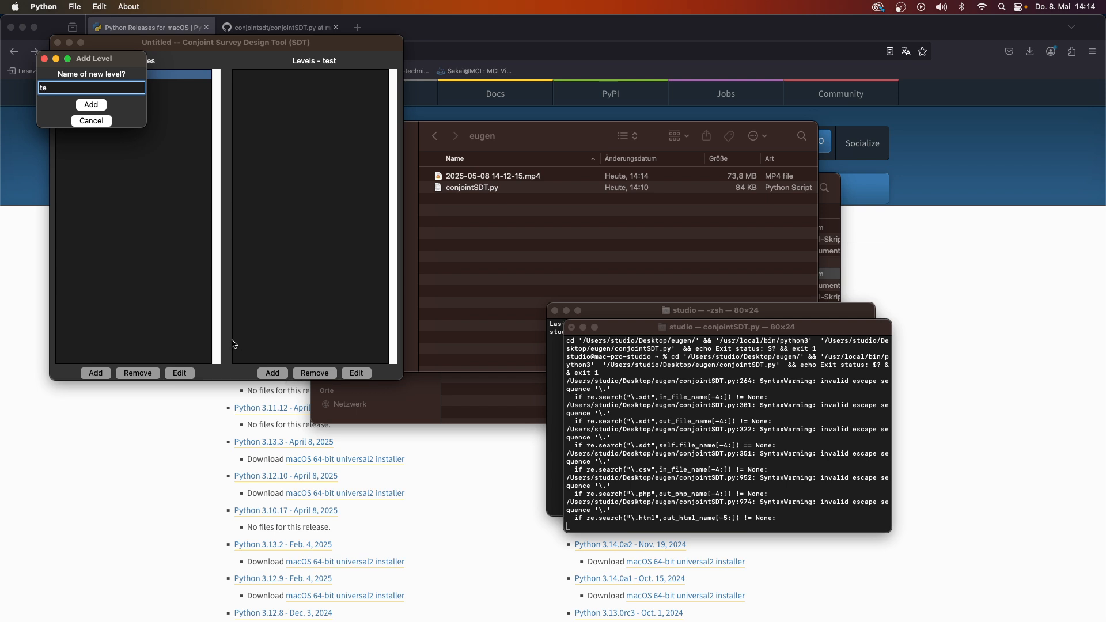
click(91, 105)
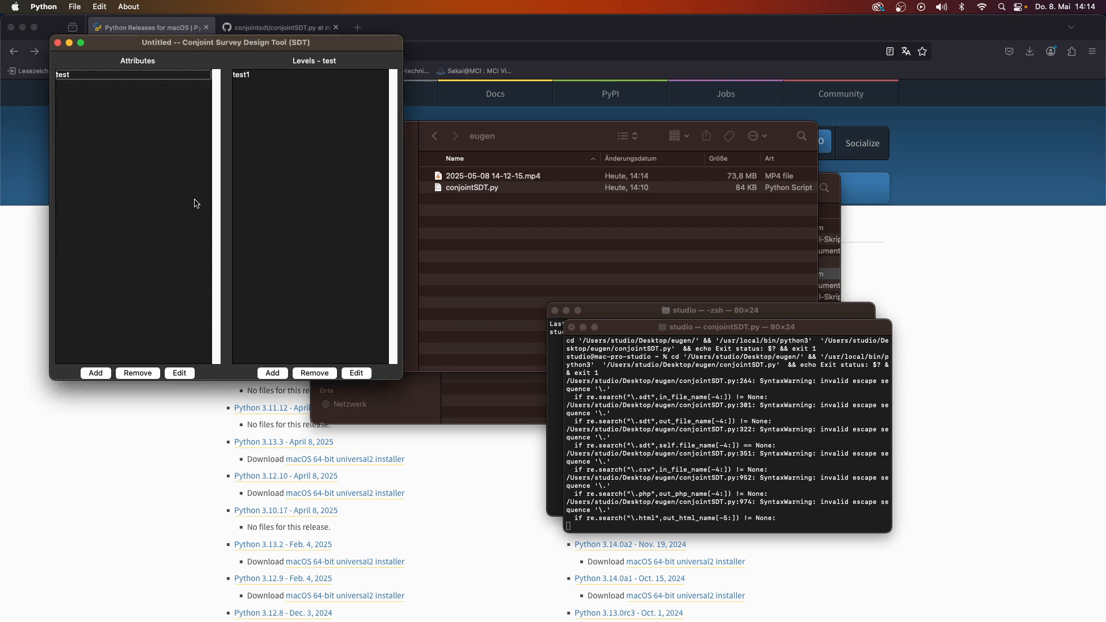
click(270, 373)
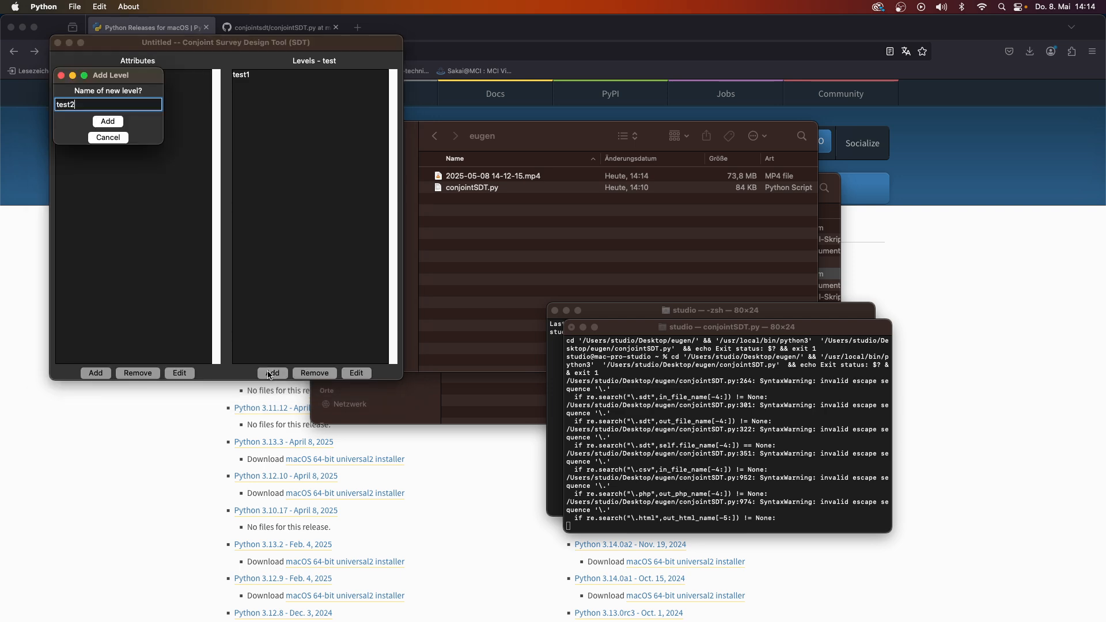
click(110, 127)
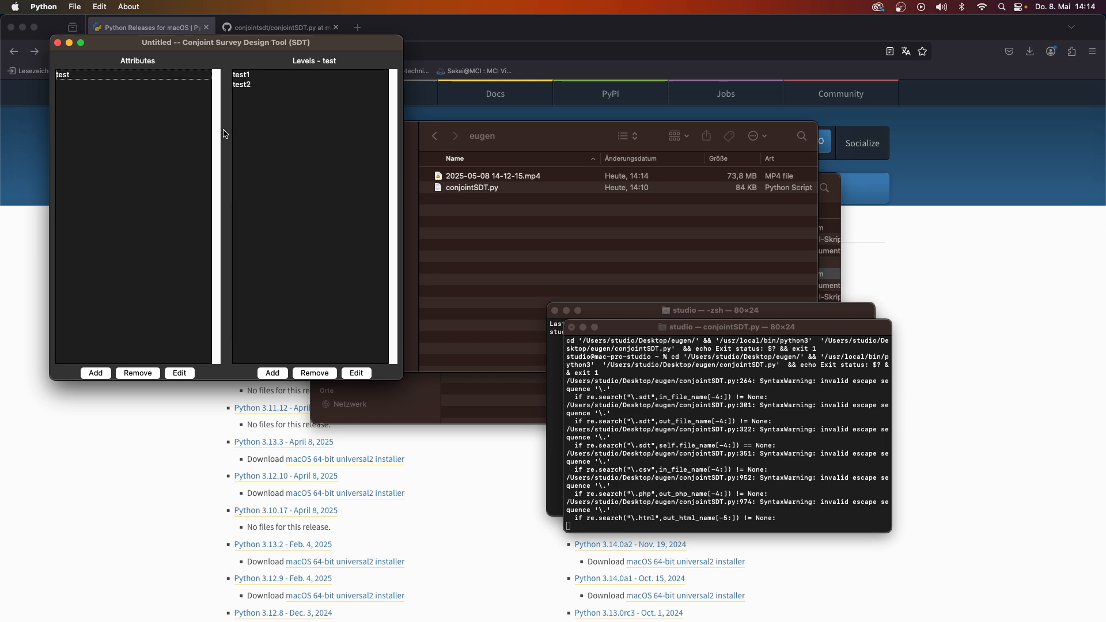
- Review the design's randomization and survey settings and save them
click(97, 7)
click(101, 25)
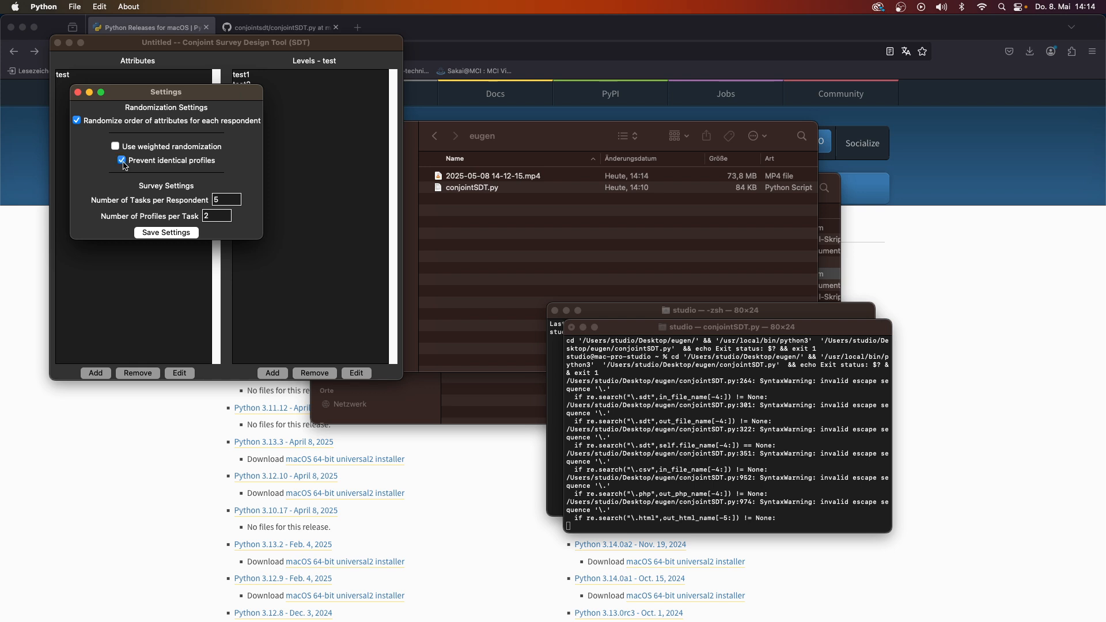
click(165, 233)
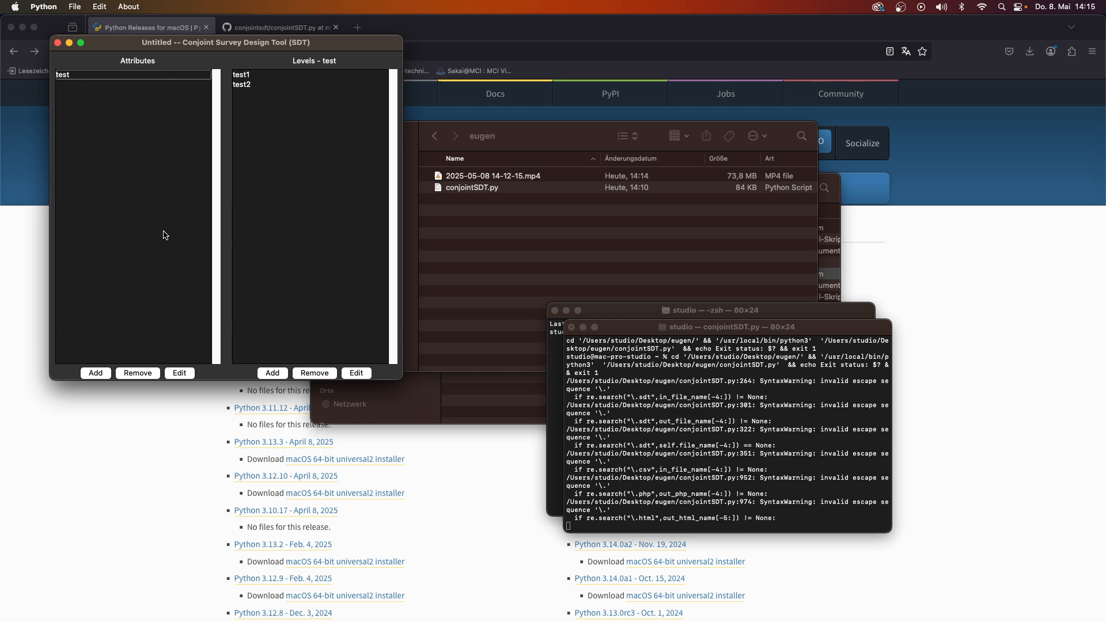
- Export the design to PHP as test.php in the desktop folder that holds conjointSDT.py and the MP4 recording
click(96, 10)
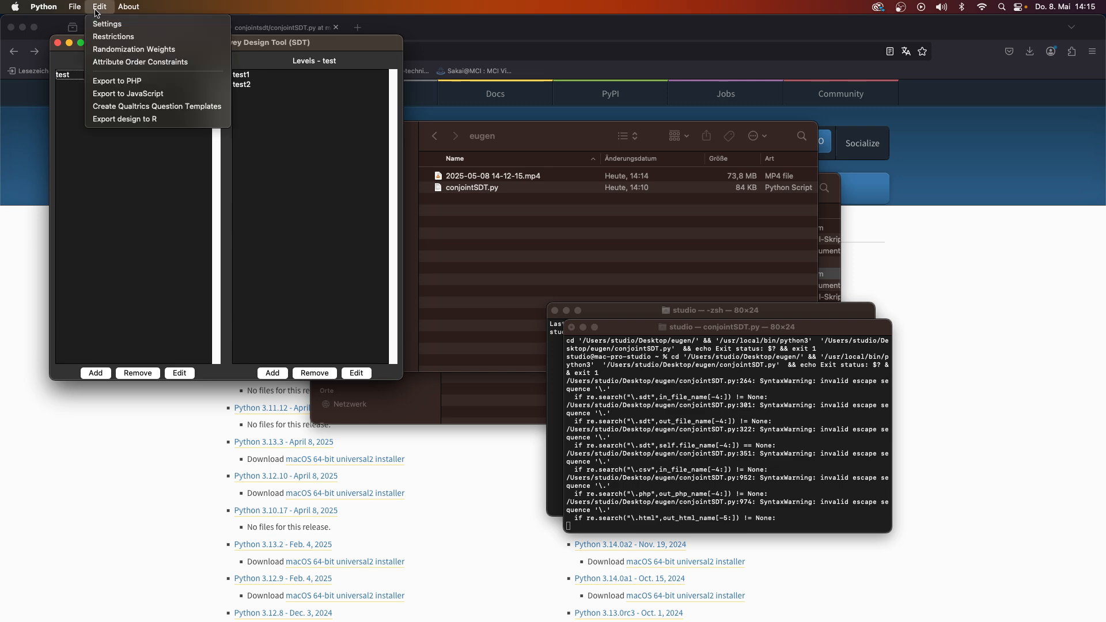
click(138, 85)
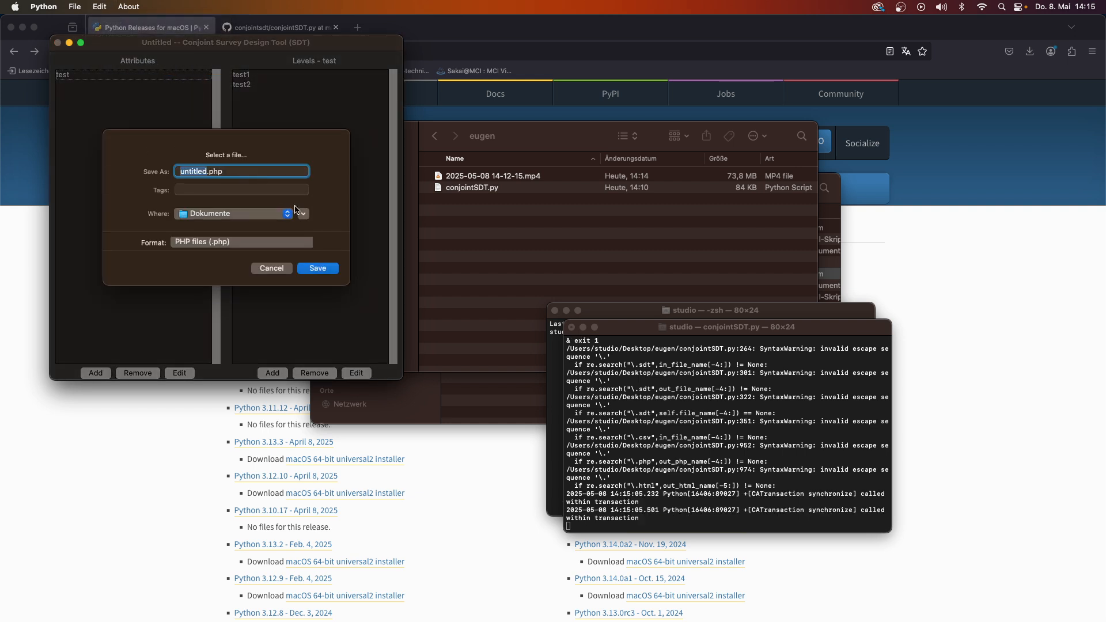
click(302, 215)
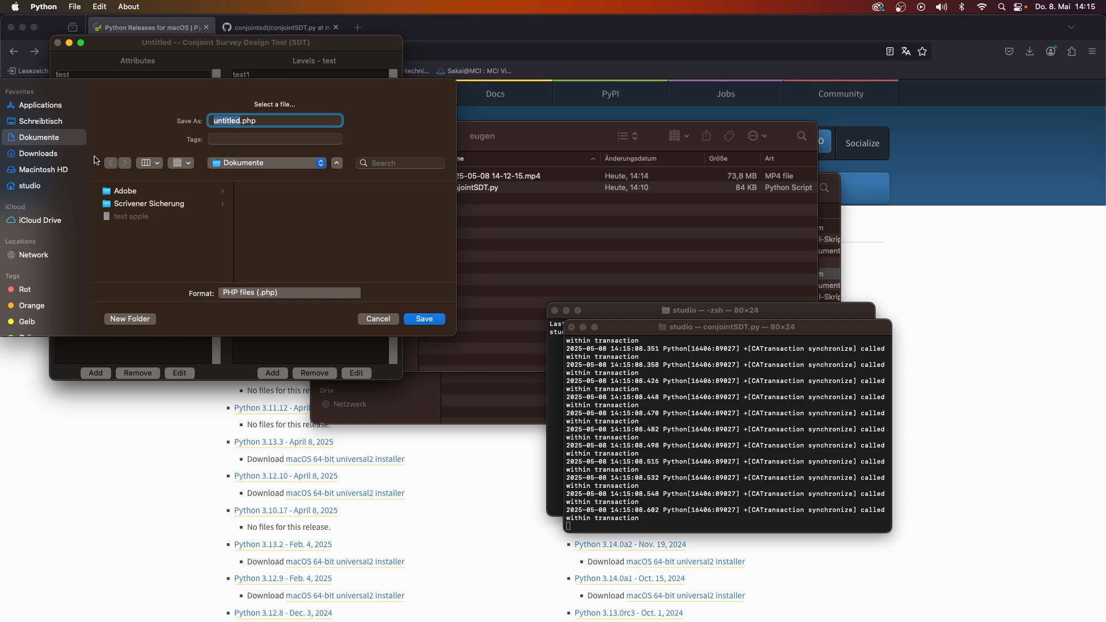
click(54, 121)
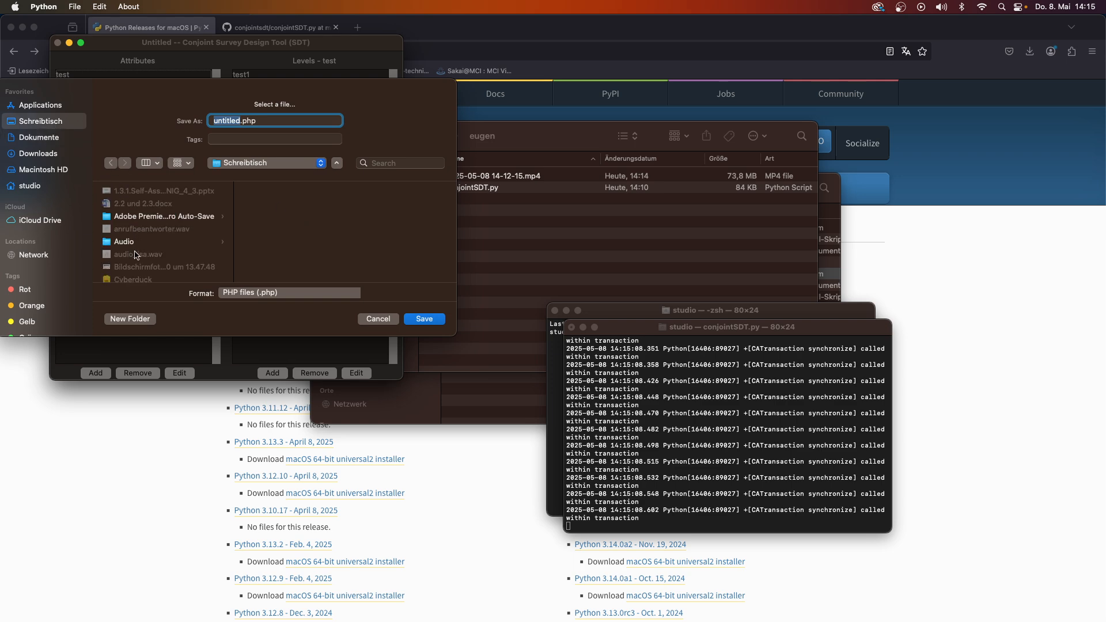
scroll(145, 247, down, 5)
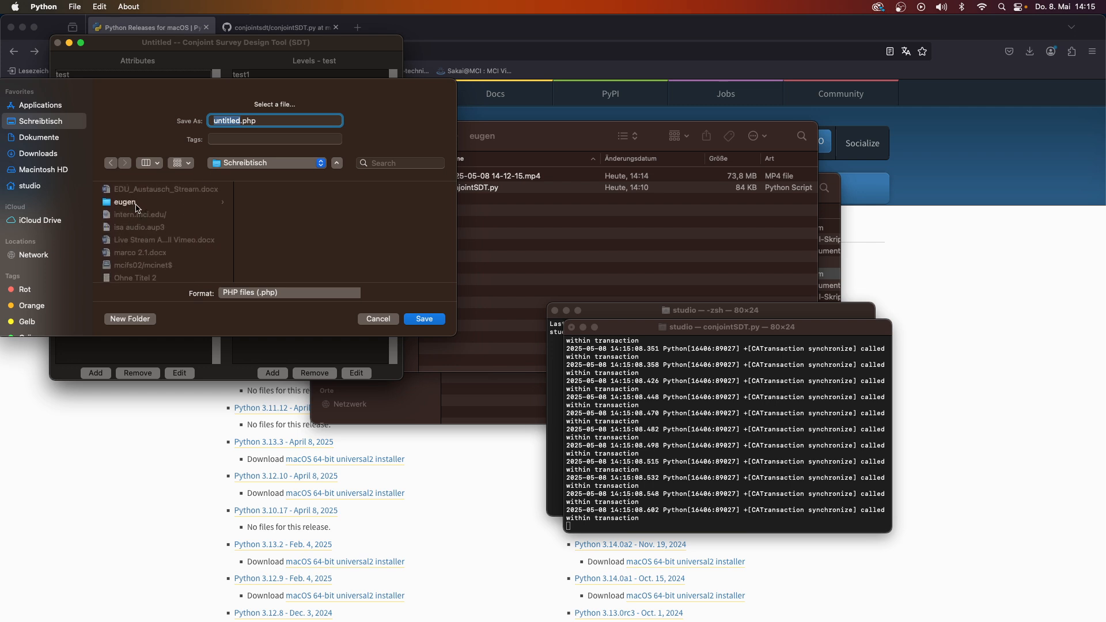
click(139, 204)
click(227, 122)
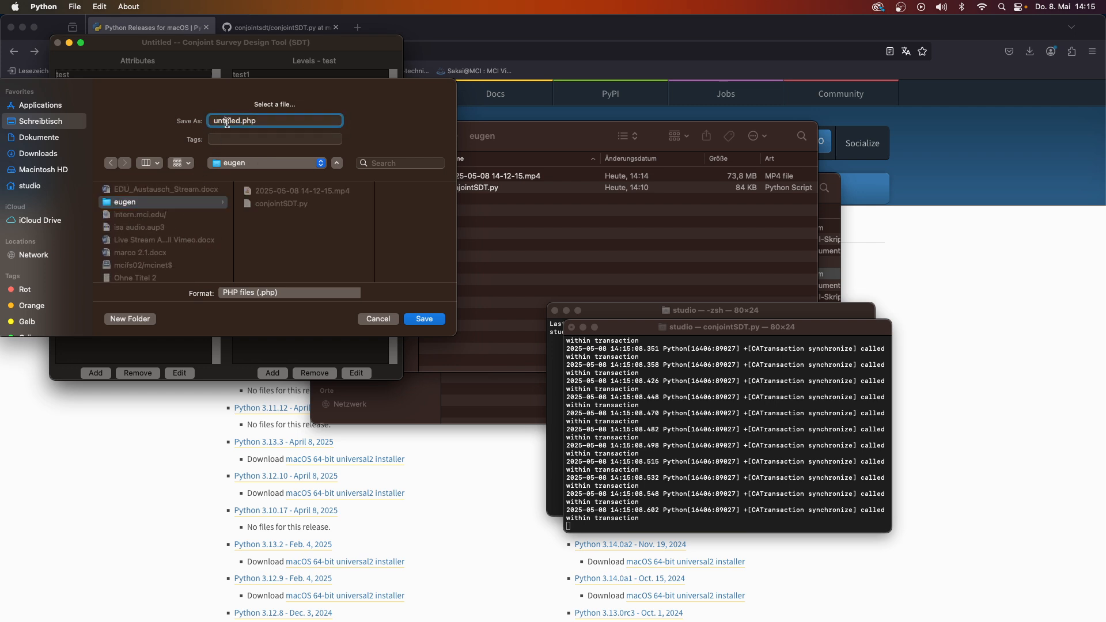
drag(239, 120, 220, 121)
text(test)
key(Return)
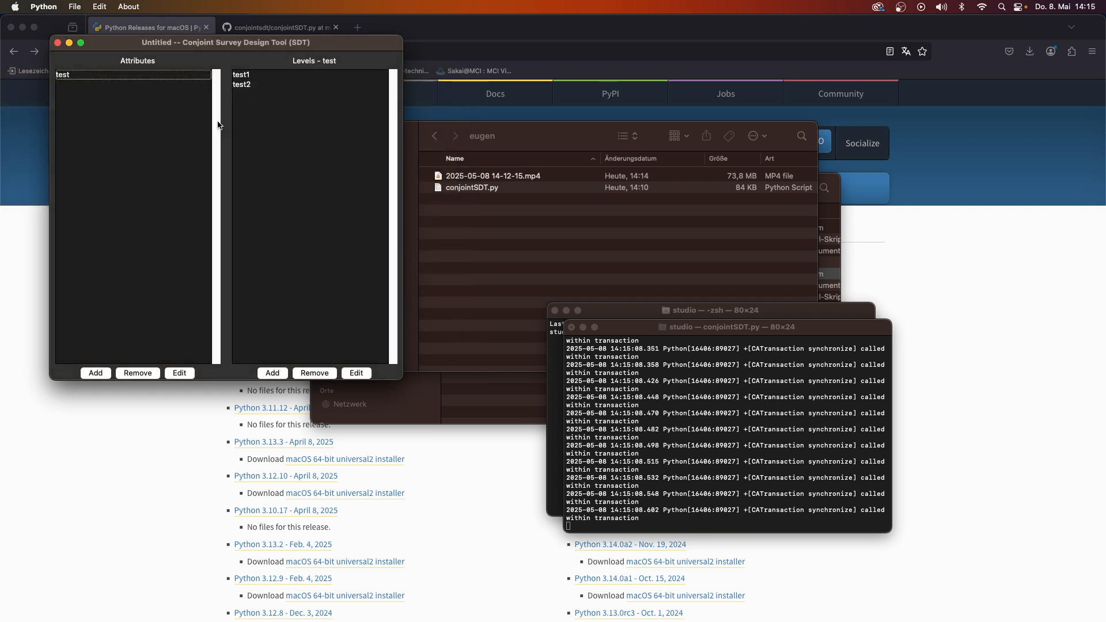
- Create the Qualtrics question templates as HTML files in the same folder, using test as the file name
click(101, 6)
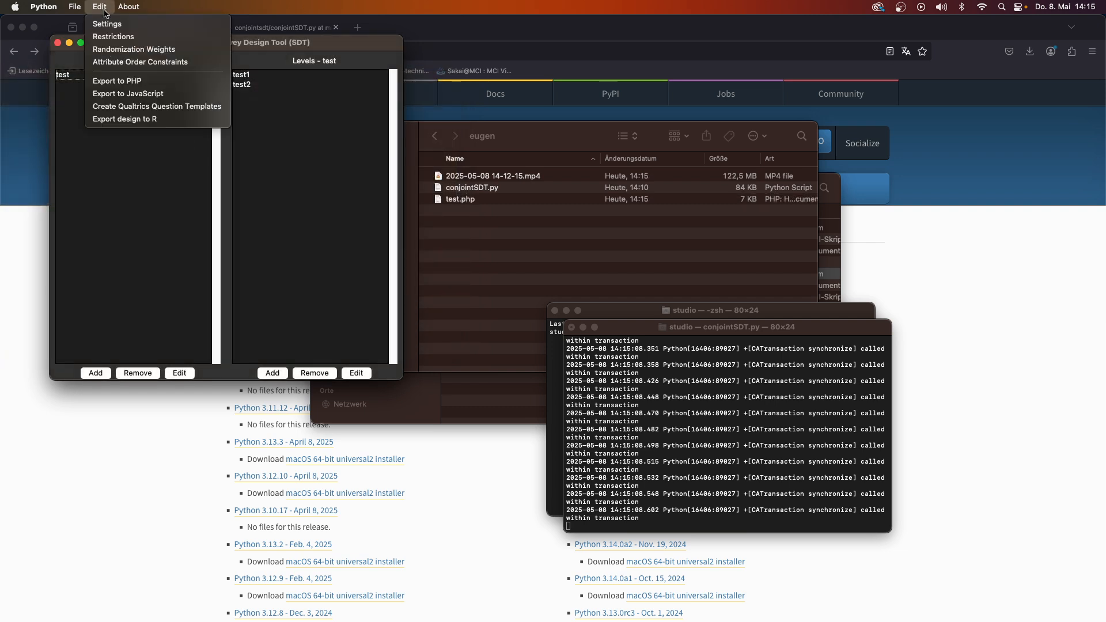
click(132, 108)
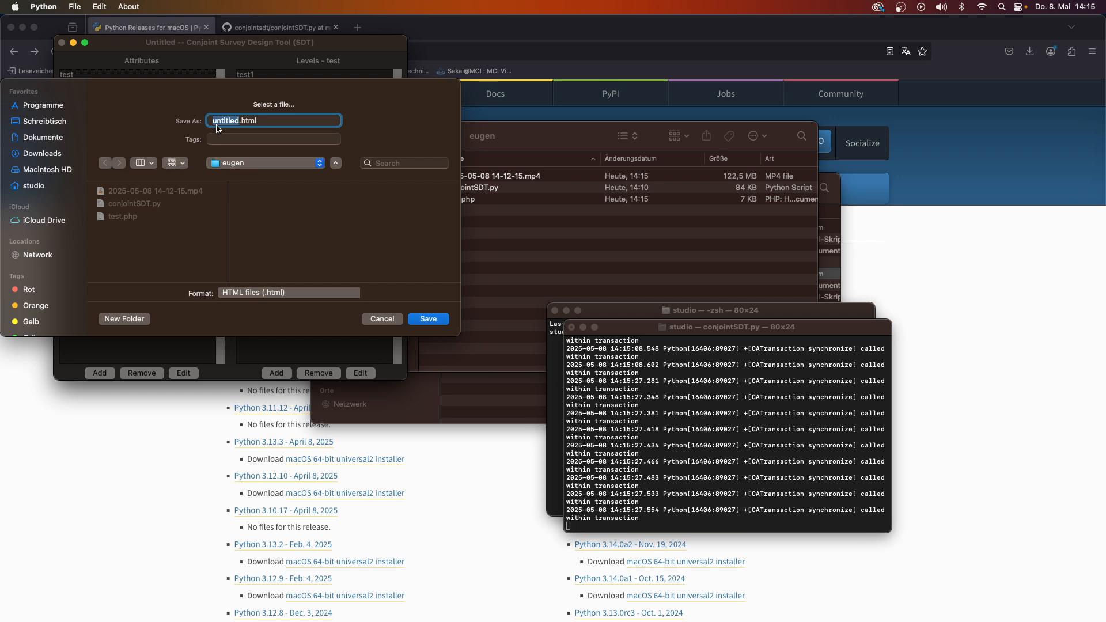
text(test)
click(428, 318)
- Open test_task1.html in Firefox, examine the field placeholders in its choice table, and close the page
click(510, 273)
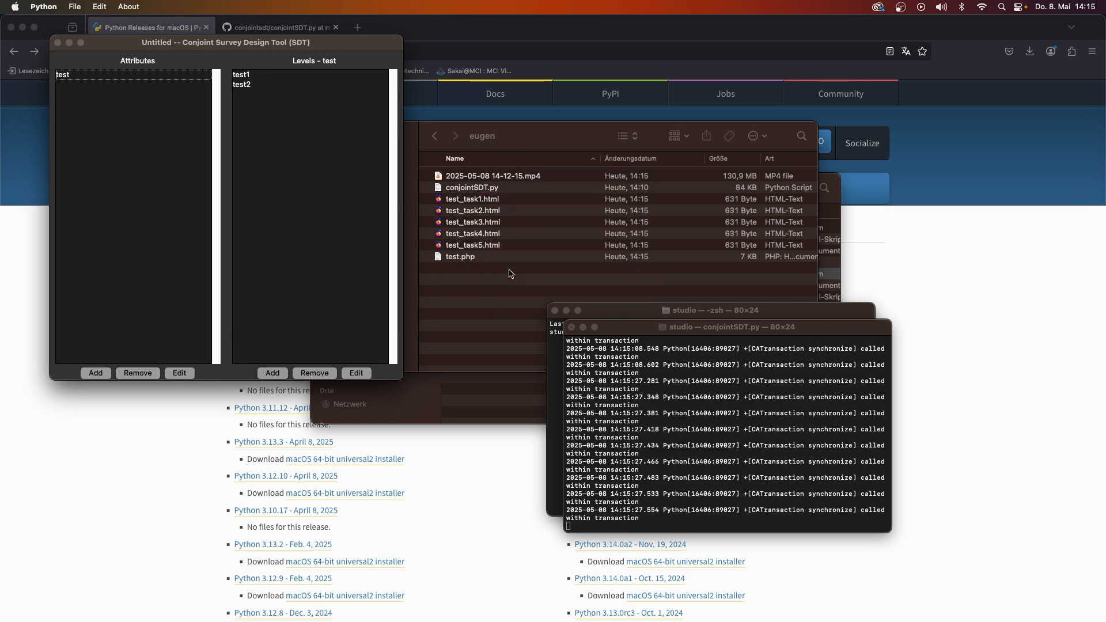
double_click(462, 201)
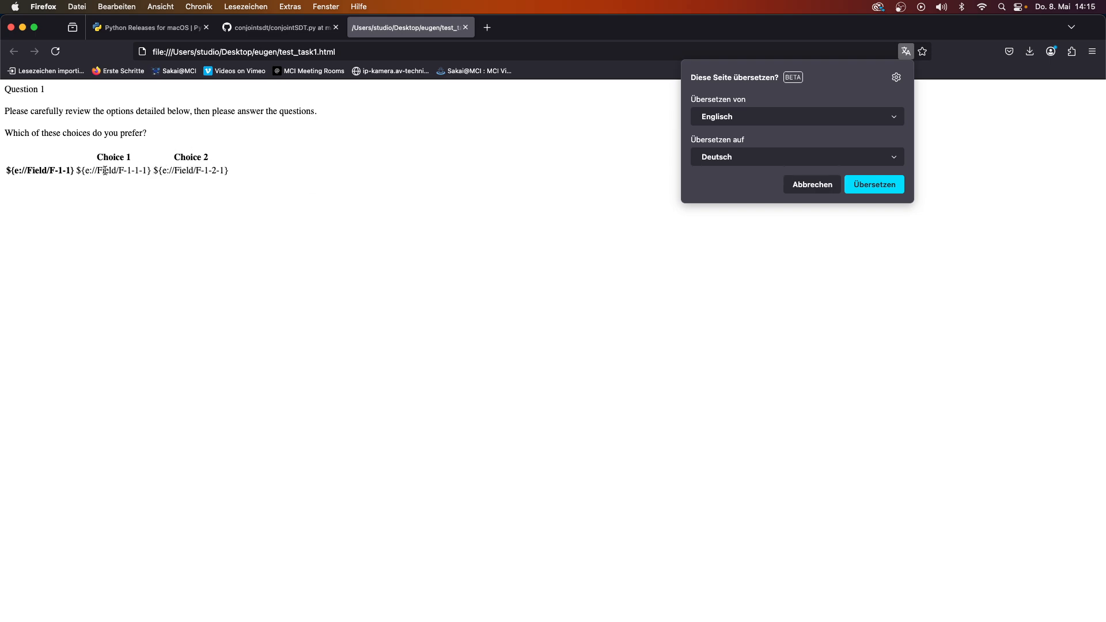
drag(81, 170, 217, 170)
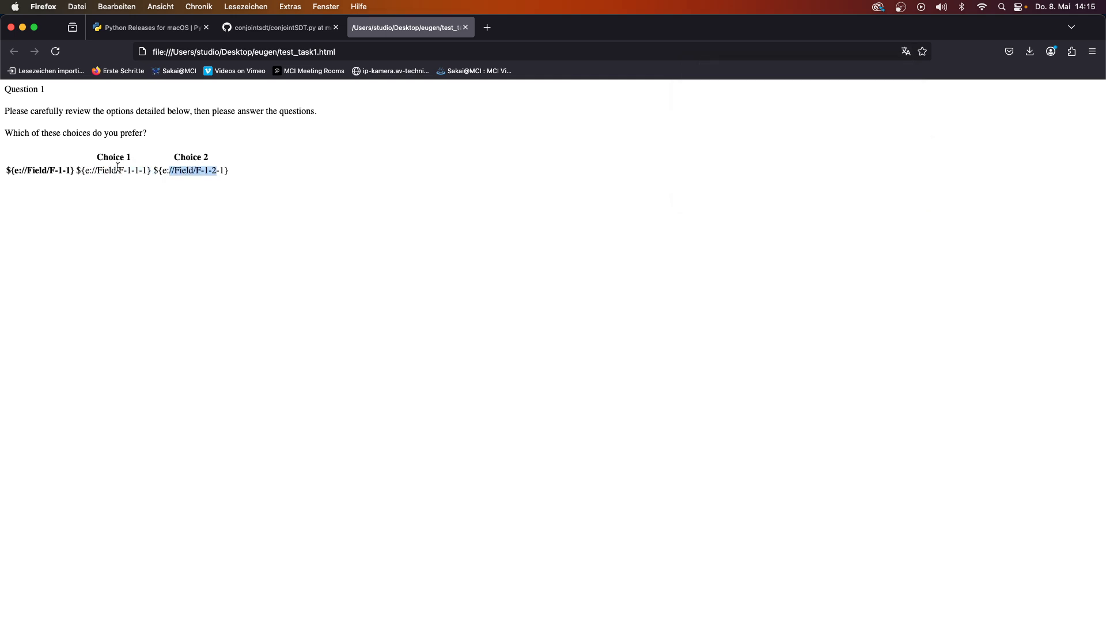
drag(67, 170, 21, 171)
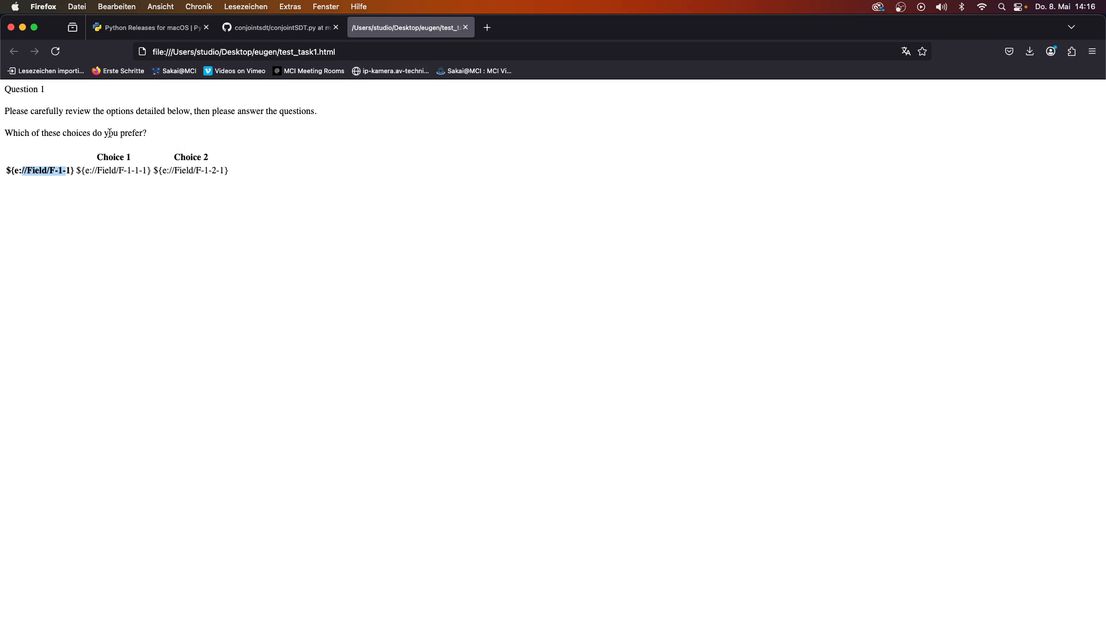
click(464, 27)
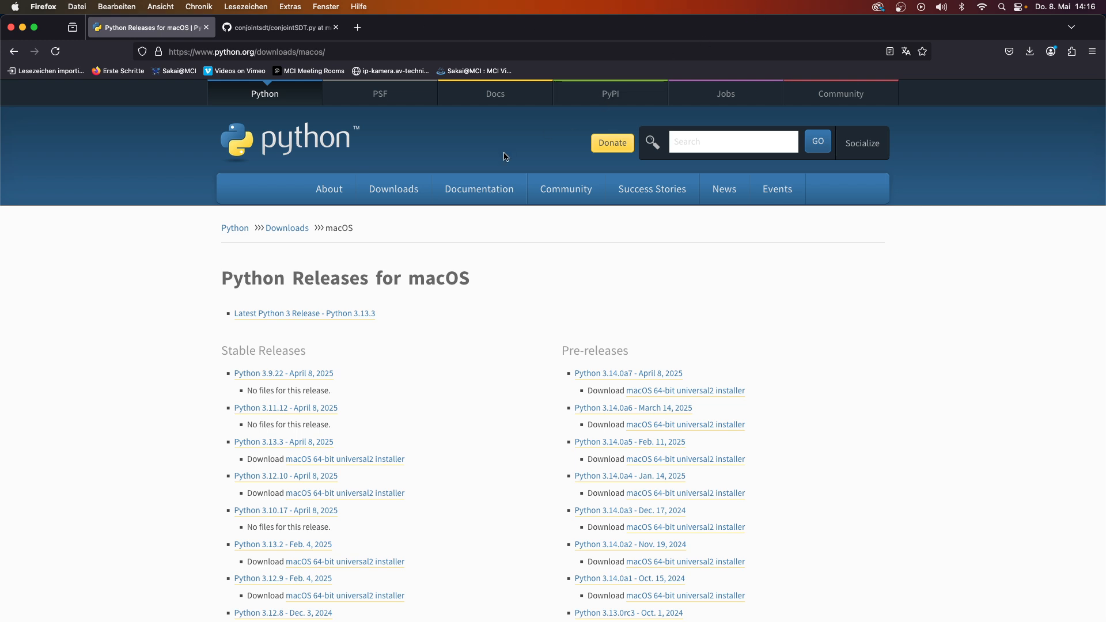
- Return to the folder with the exported files and open test_task1.html in TextEdit
key(super+Tab)
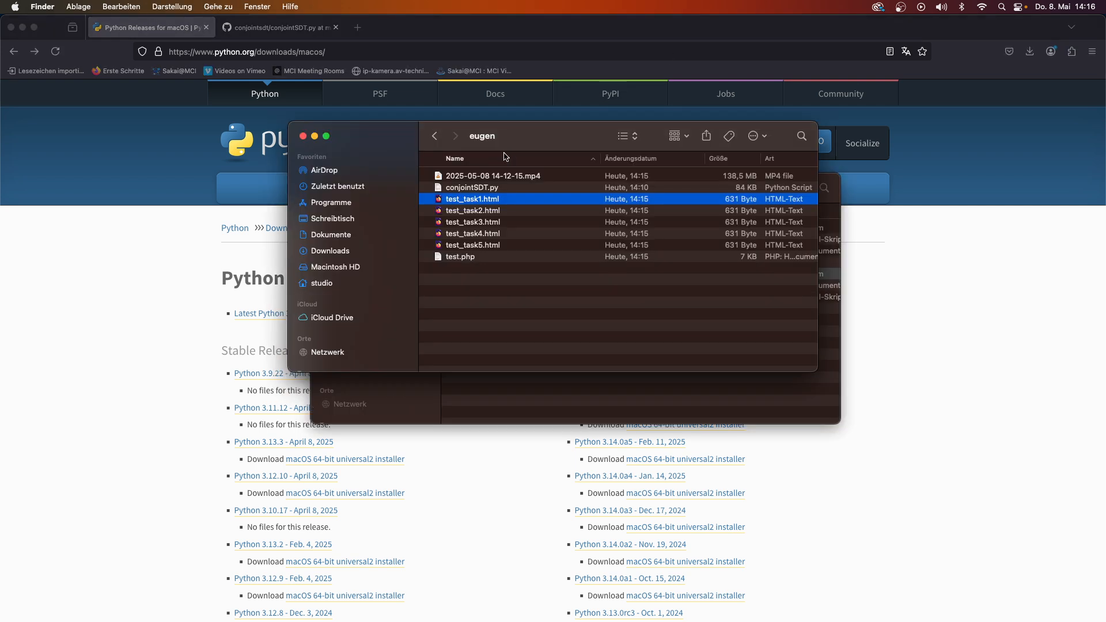
right_click(490, 200)
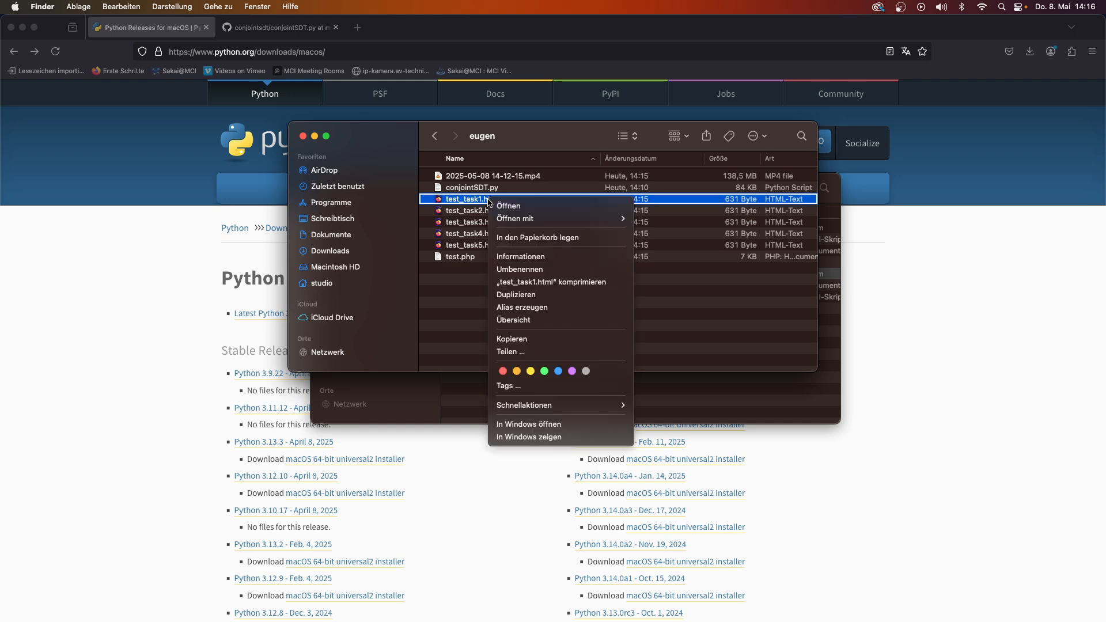
mouse_move(546, 218)
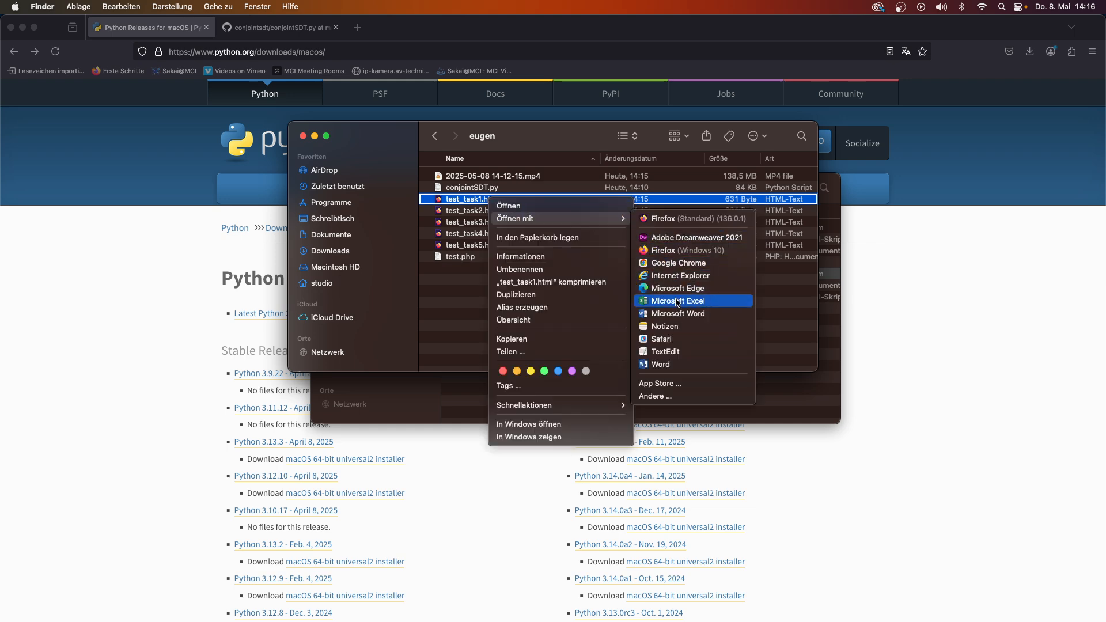
click(675, 352)
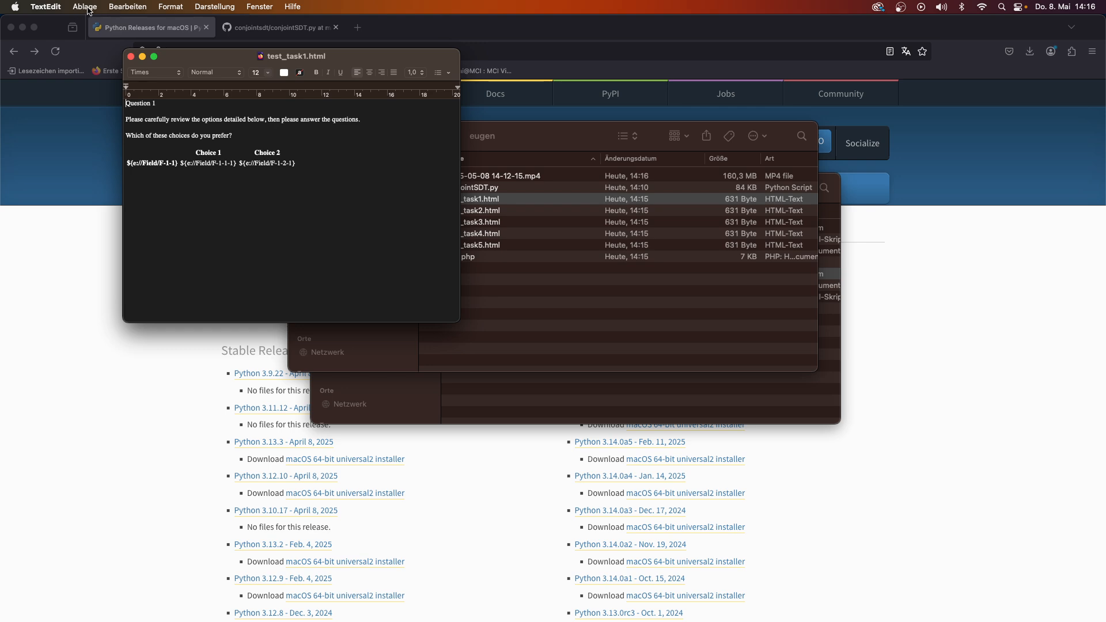
- Set TextEdit to open HTML files as HTML code instead of formatted text, and close the settings and the document
click(85, 7)
mouse_move(57, 7)
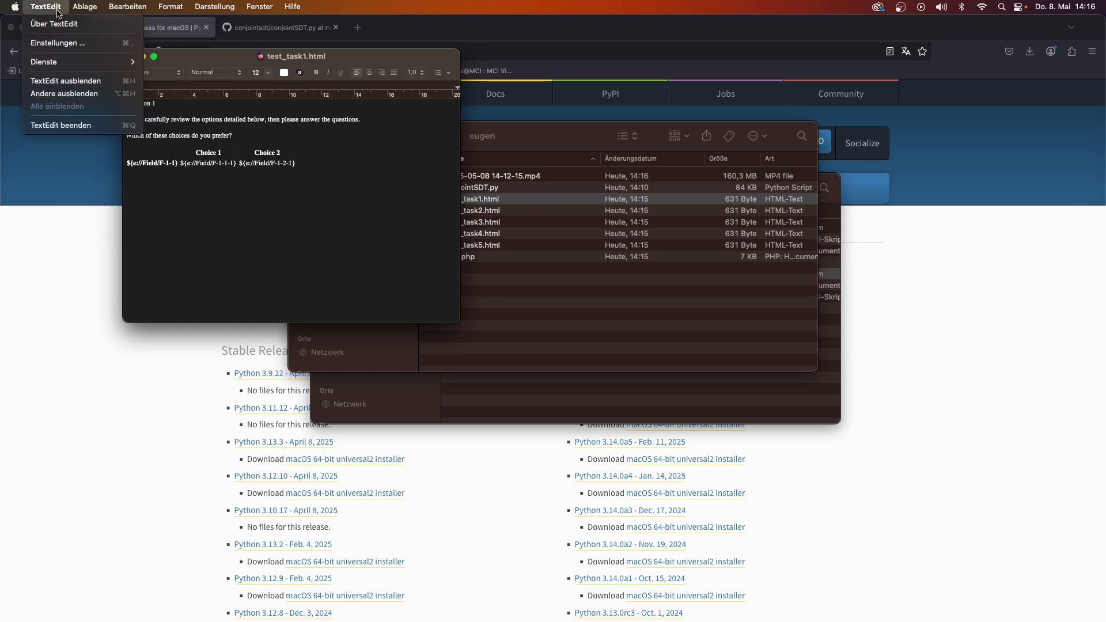
click(58, 41)
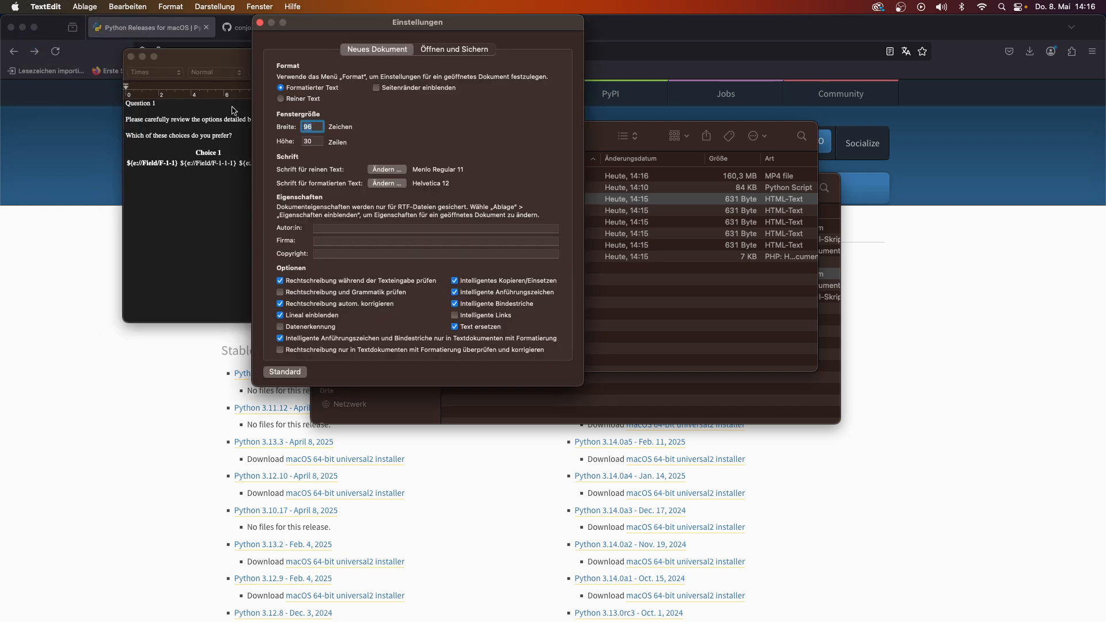
click(434, 51)
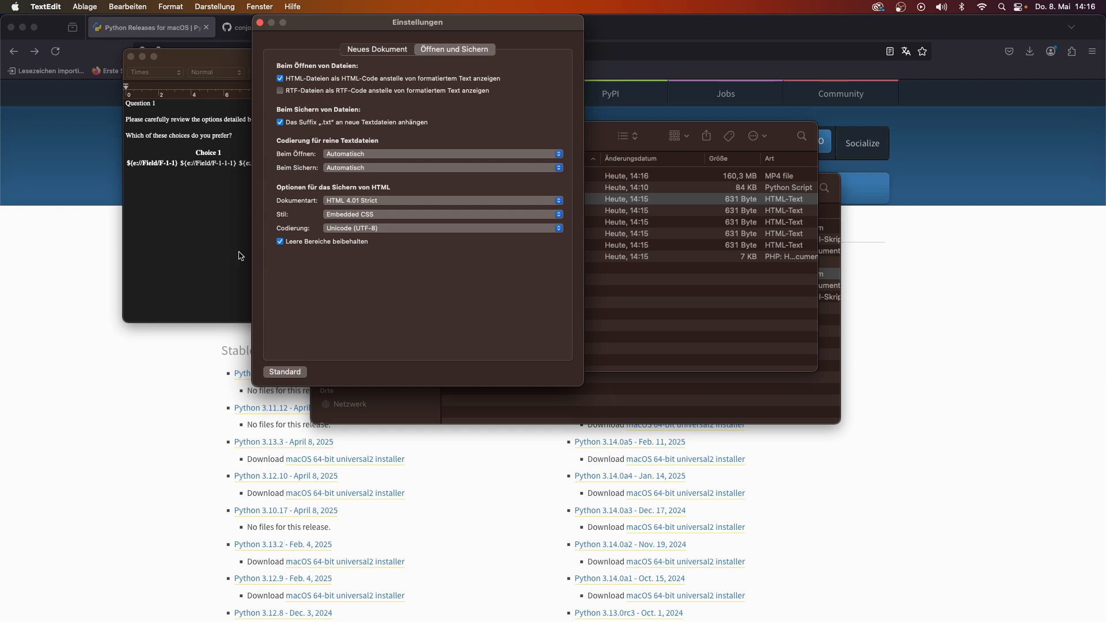
click(260, 22)
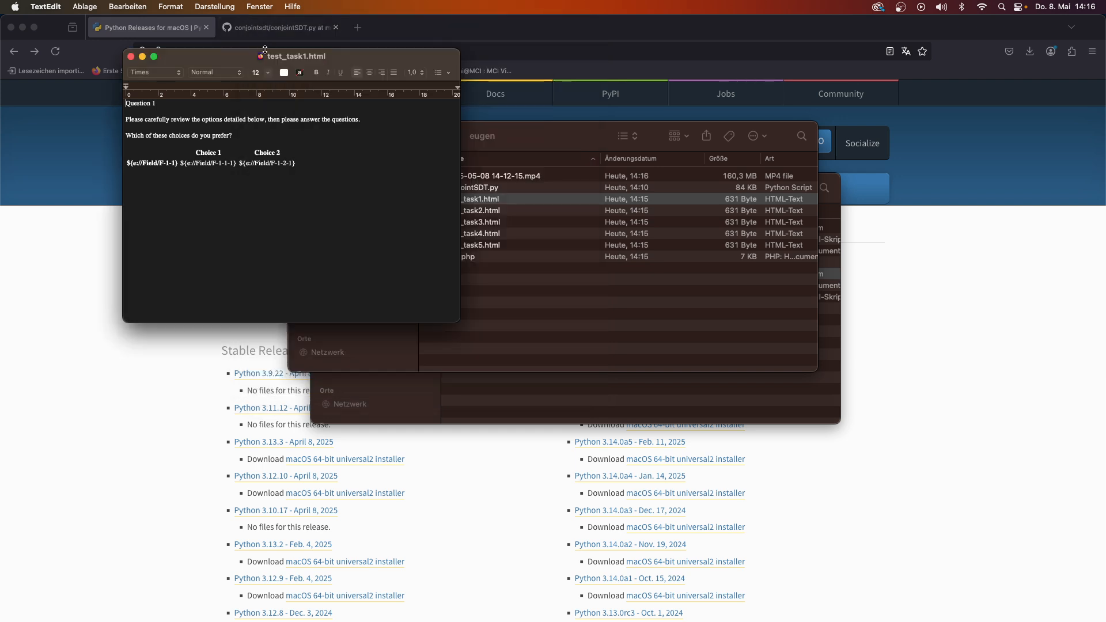
click(132, 57)
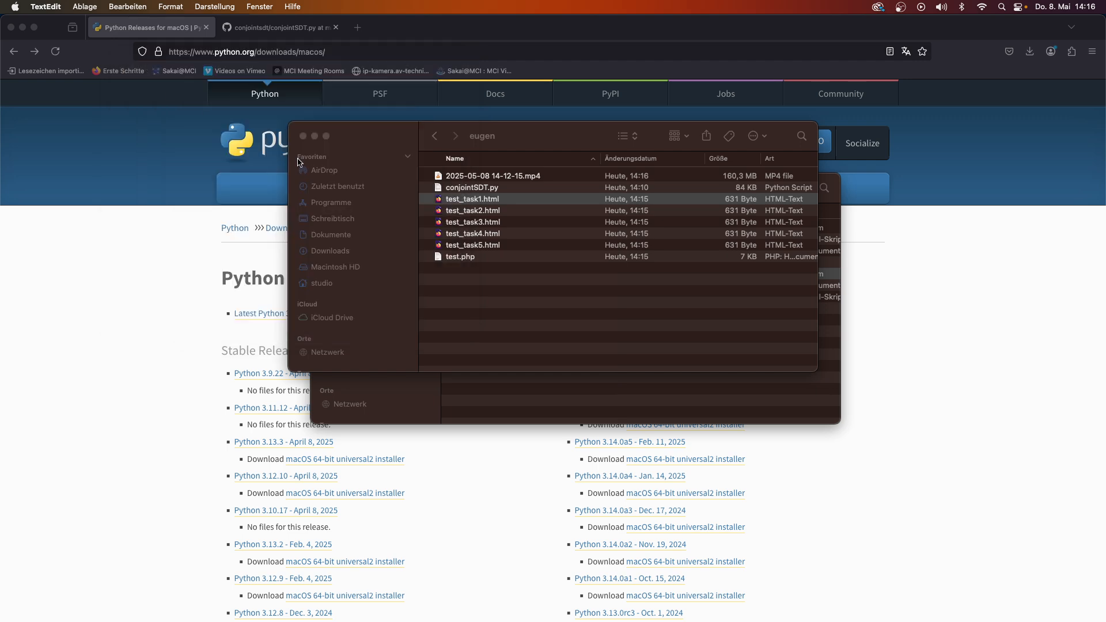
- Reopen test_task1.html in TextEdit and select the HTML code from the review instruction line through the closing div tag
right_click(451, 202)
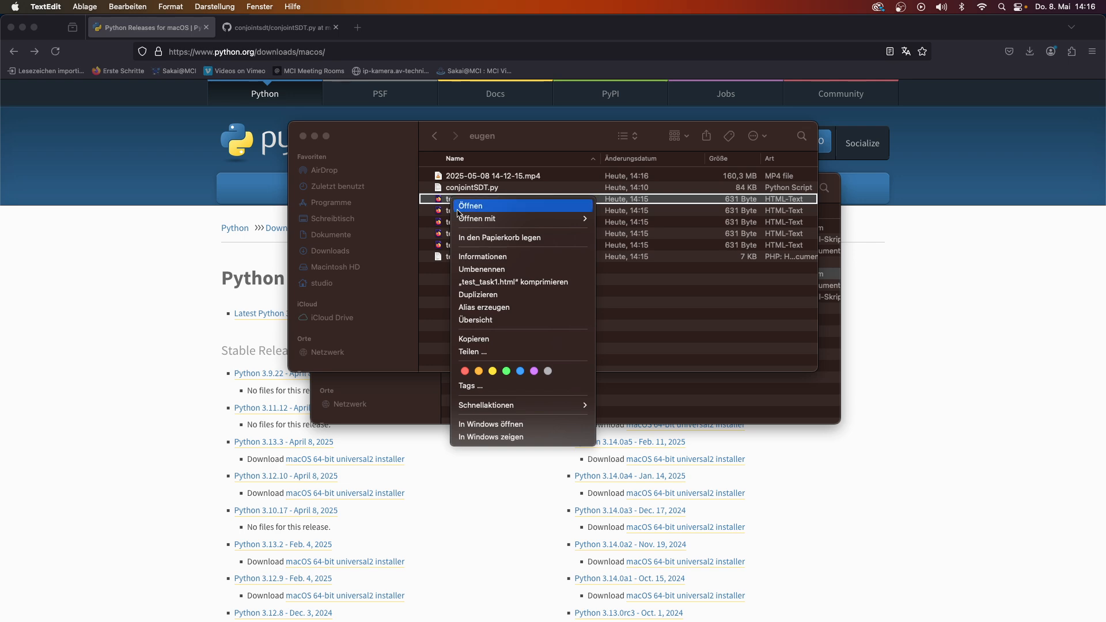
mouse_move(503, 221)
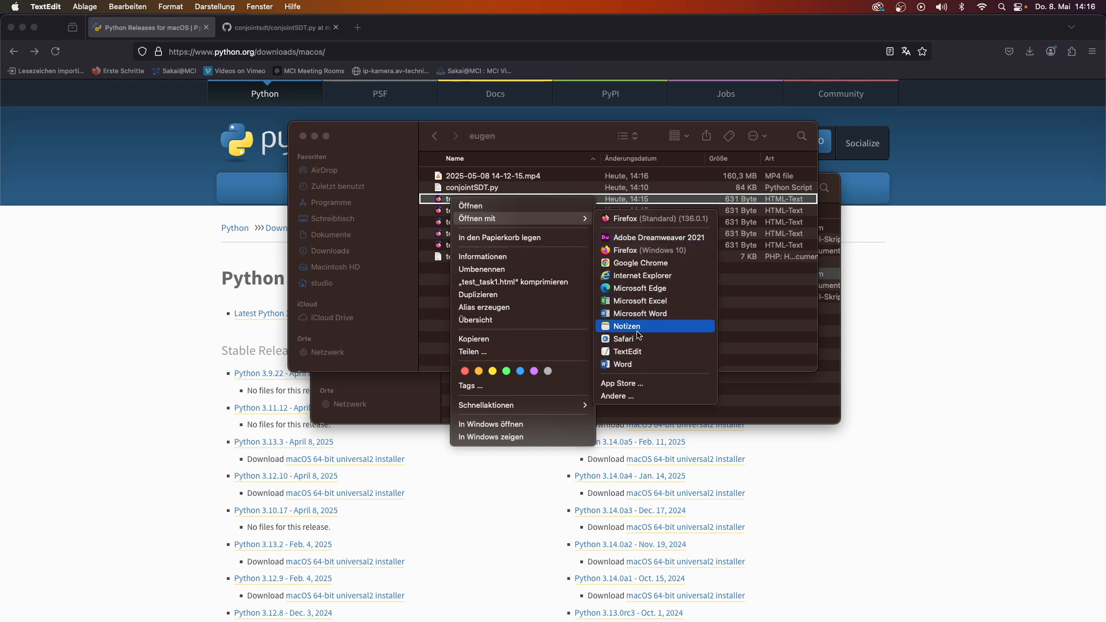
click(628, 351)
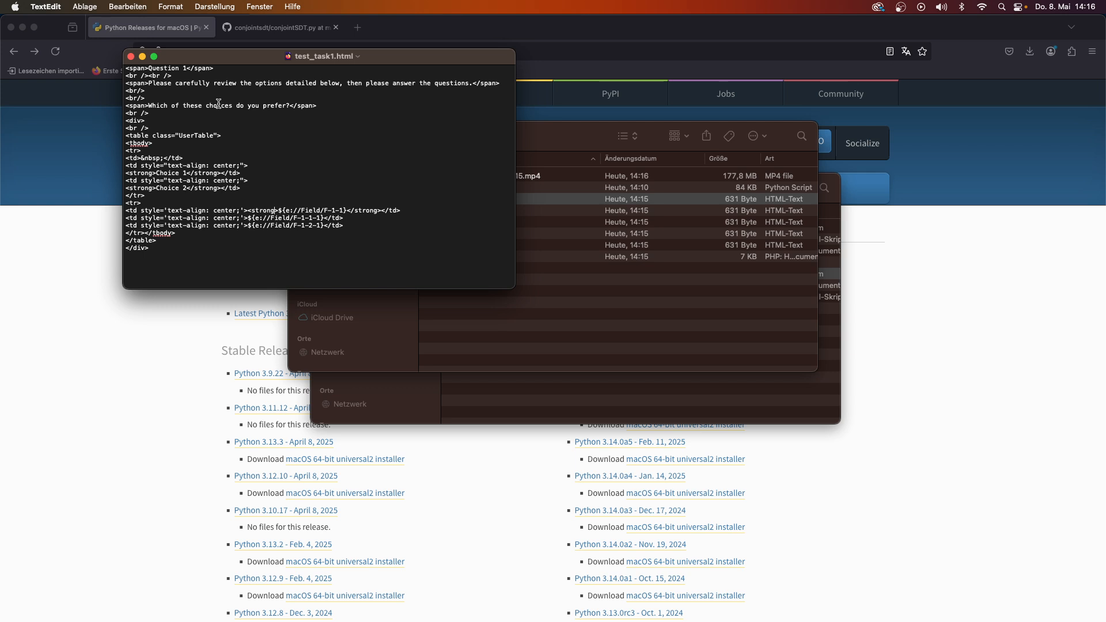
drag(171, 246, 123, 83)
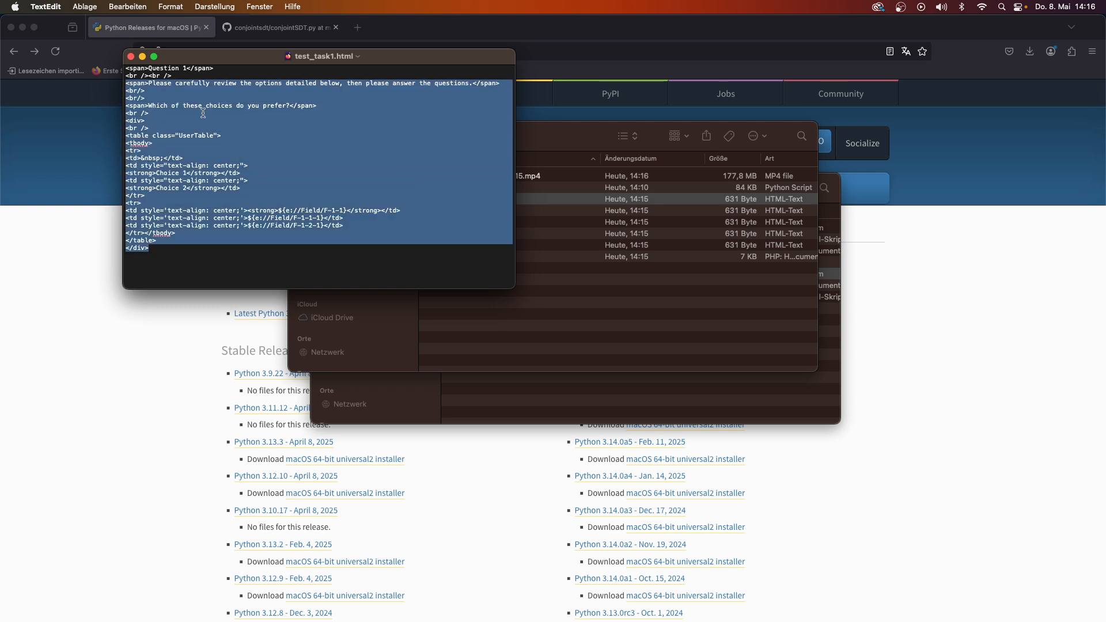